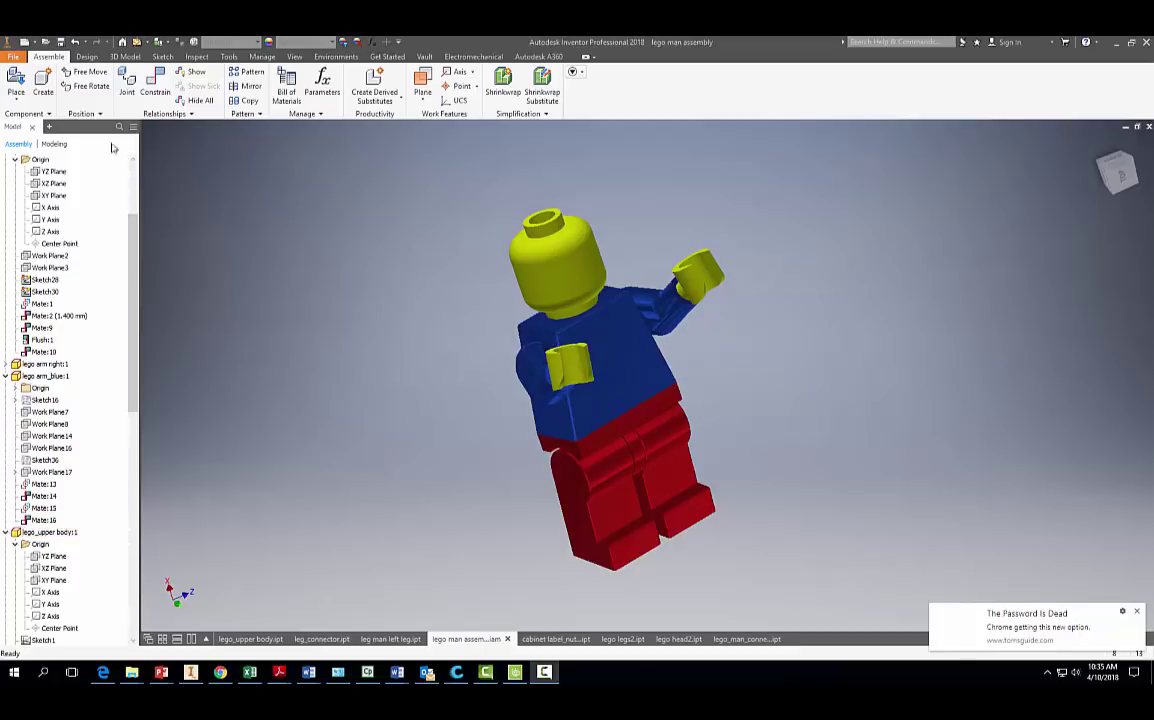
- Create a new metric part file from the Standard (mm).ipt template
left_click(13, 57)
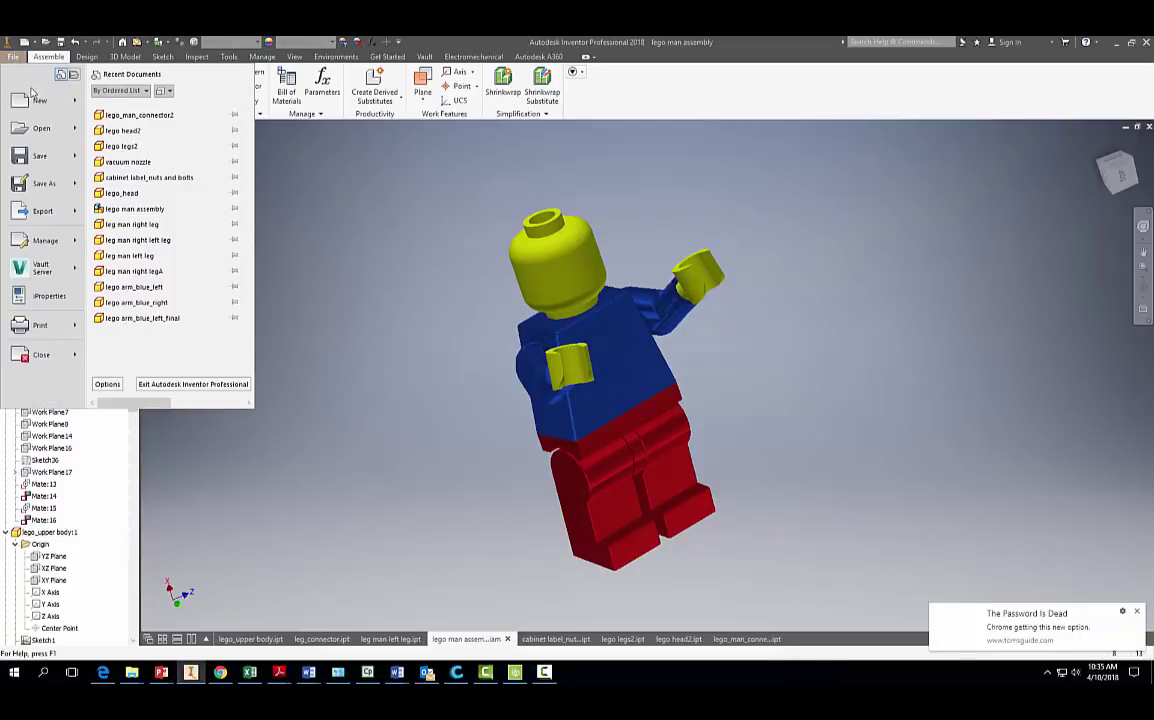
left_click(36, 97)
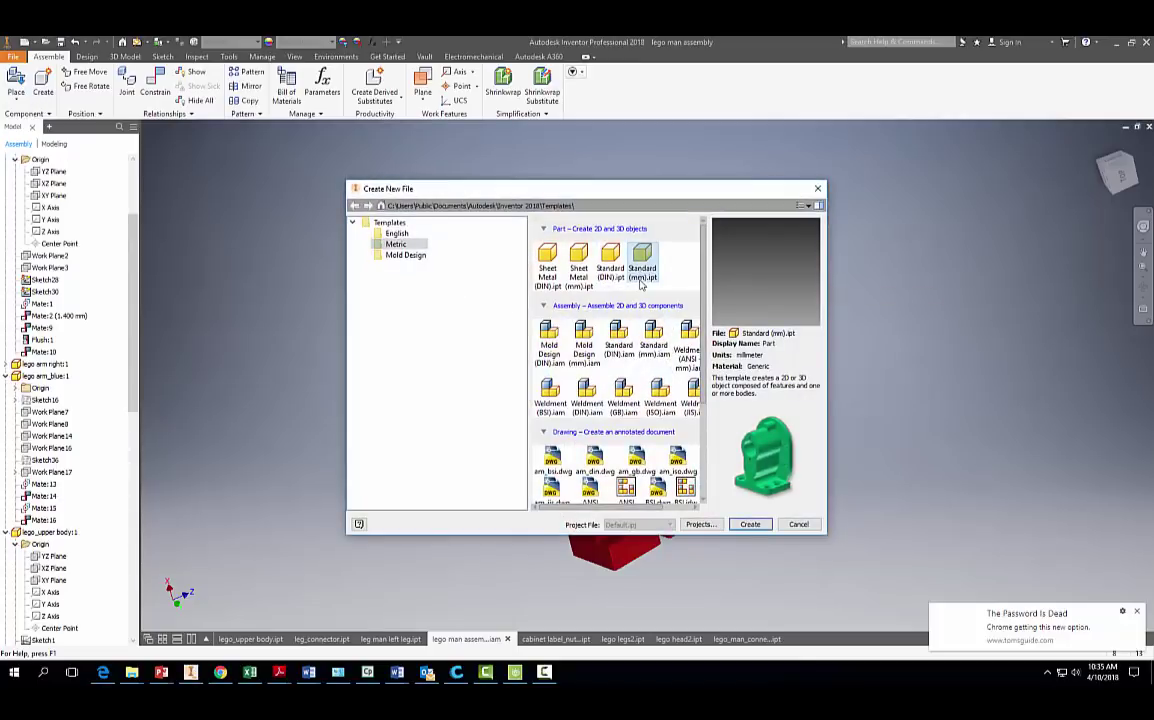
left_click(750, 528)
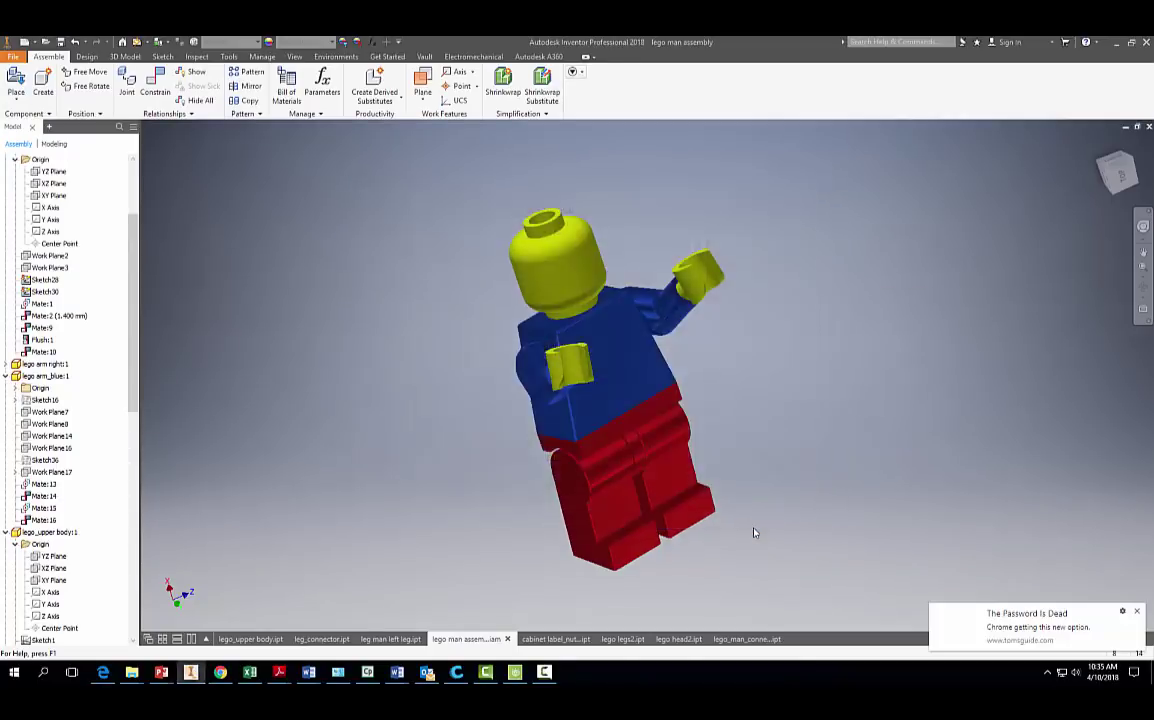
- Sketch a 15.5 mm wide by 7.8 mm high center rectangle at the origin on the XY plane and finish the sketch
left_click(23, 85)
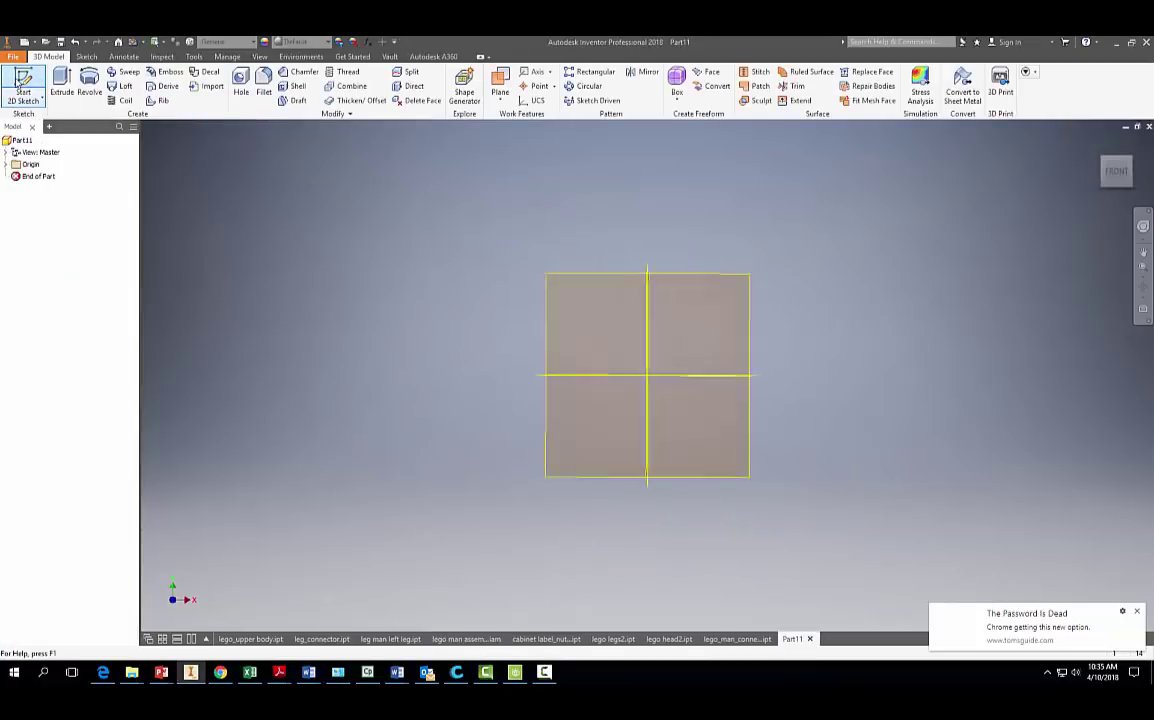
left_click(685, 328)
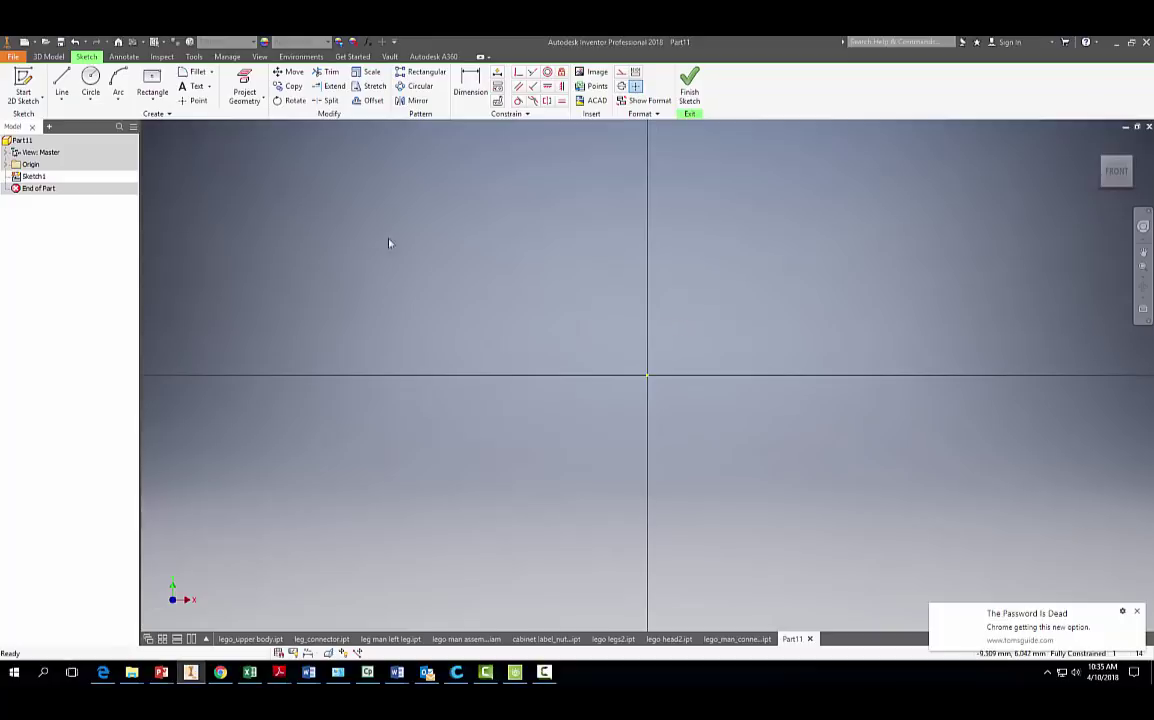
left_click(151, 100)
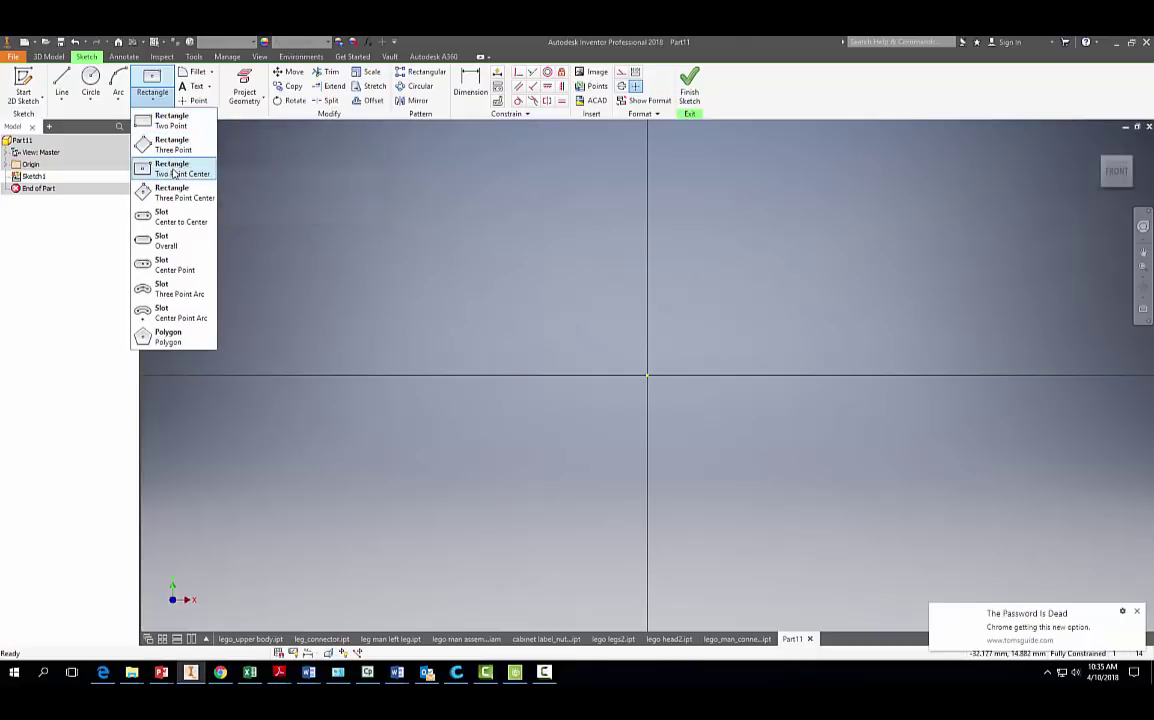
left_click(173, 168)
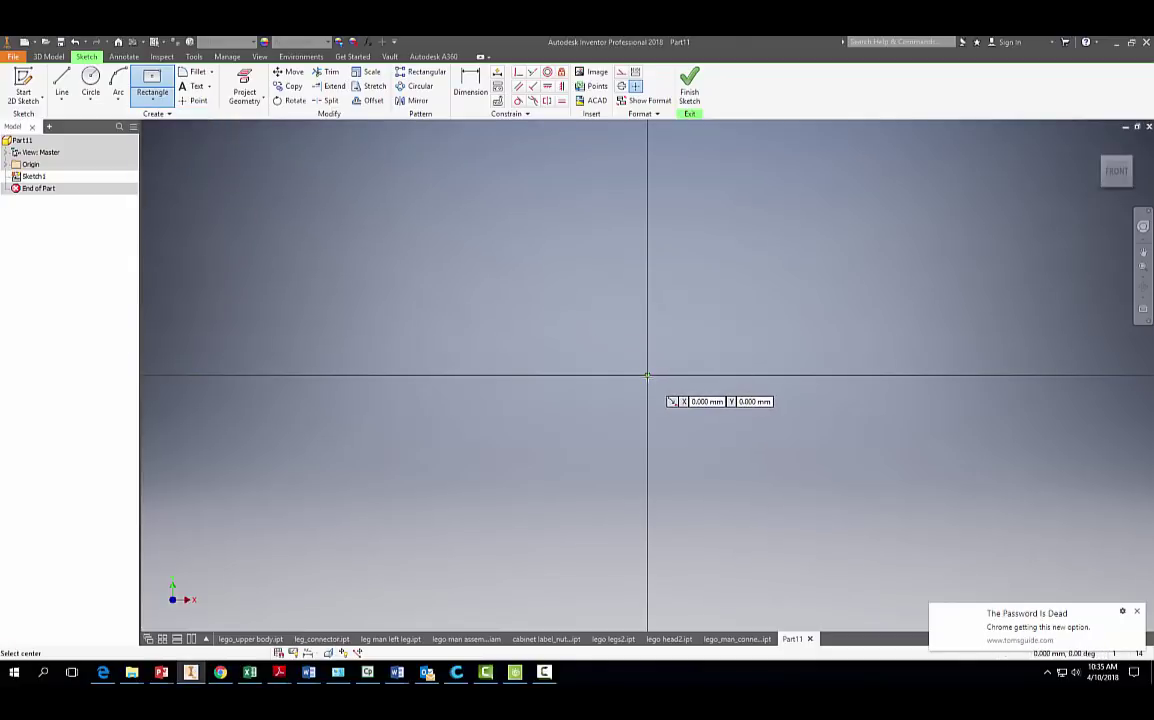
left_click(647, 376)
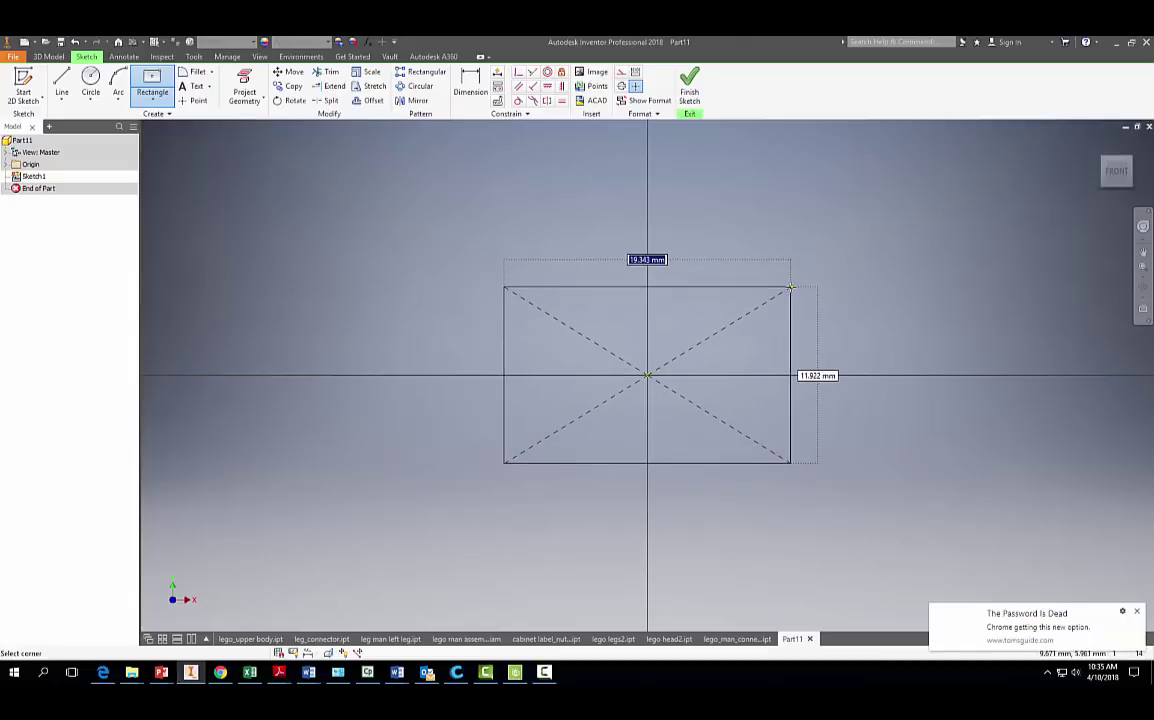
type("15")
key("Tab")
type("7")
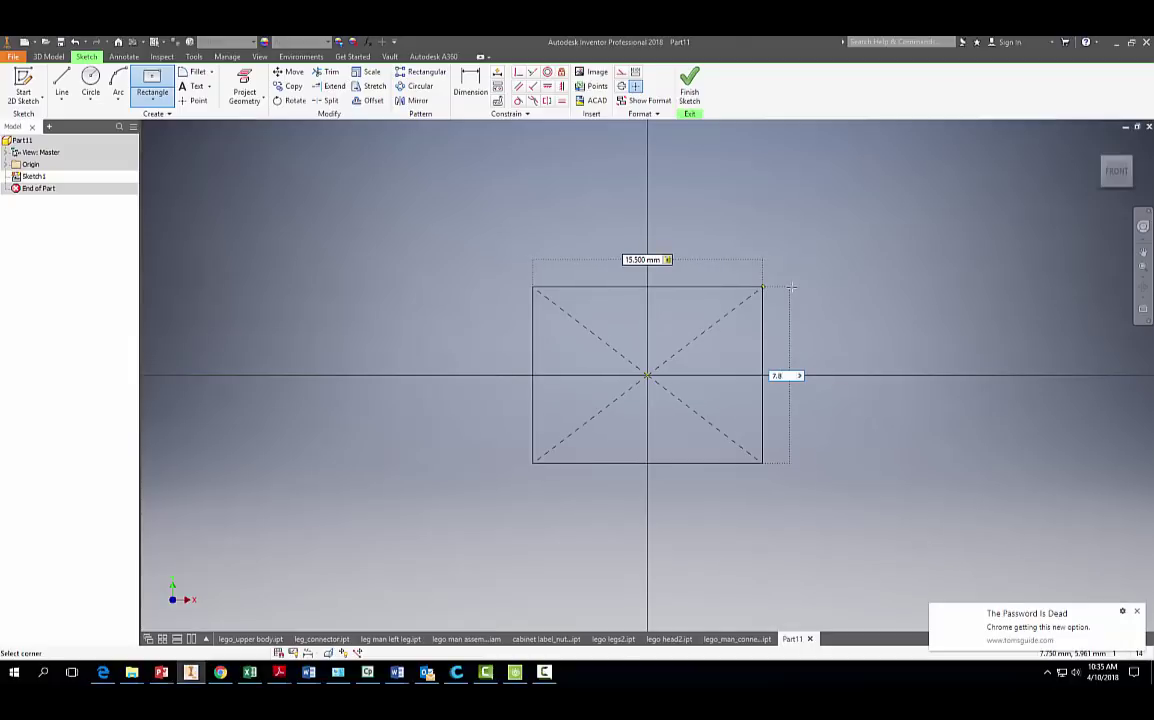
key("Return")
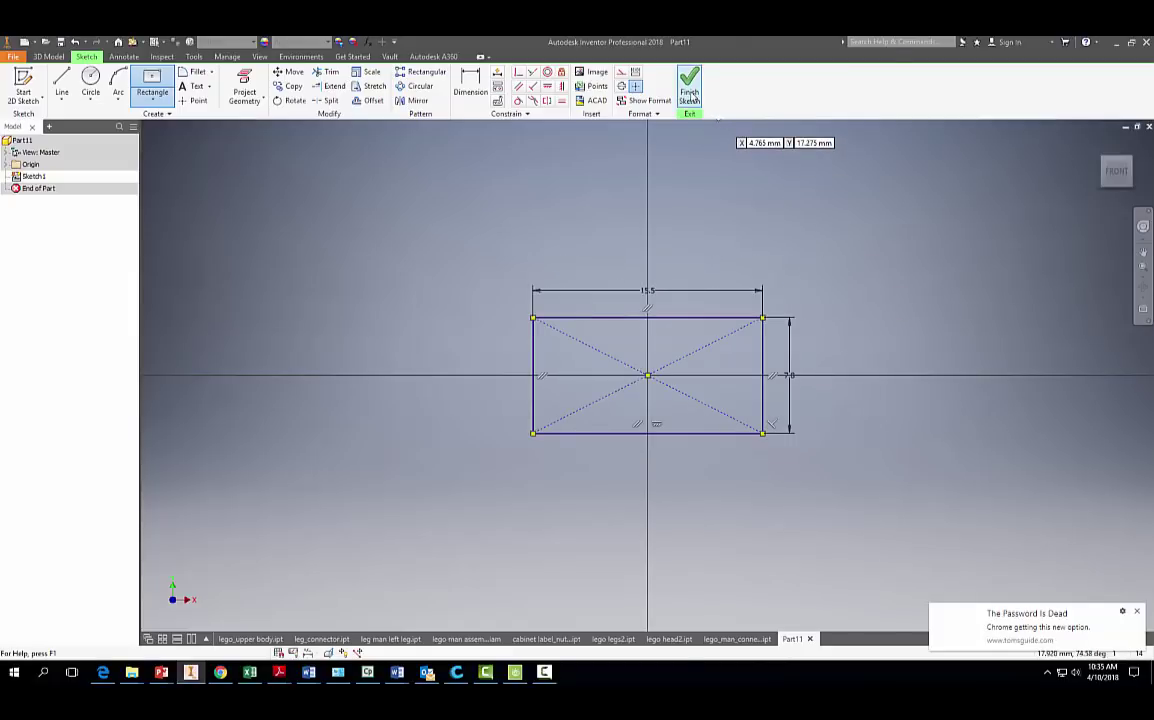
left_click(691, 93)
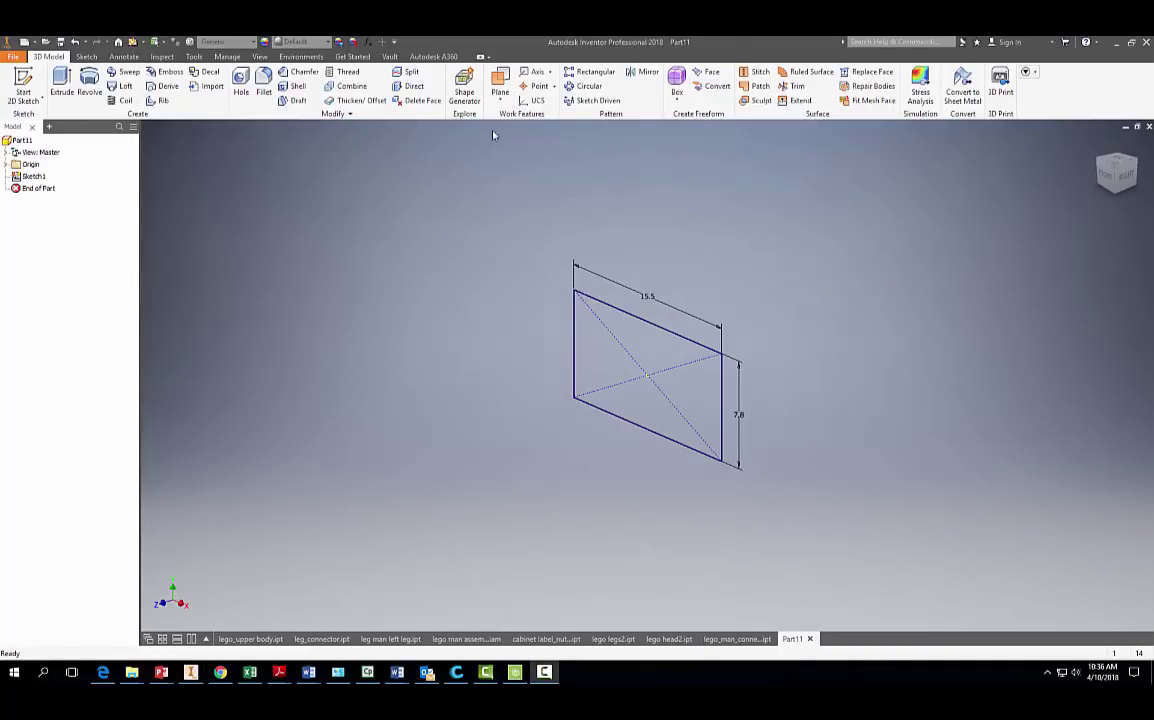
- Create a work plane offset about 13 mm from the XY plane
left_click(500, 90)
left_click(522, 146)
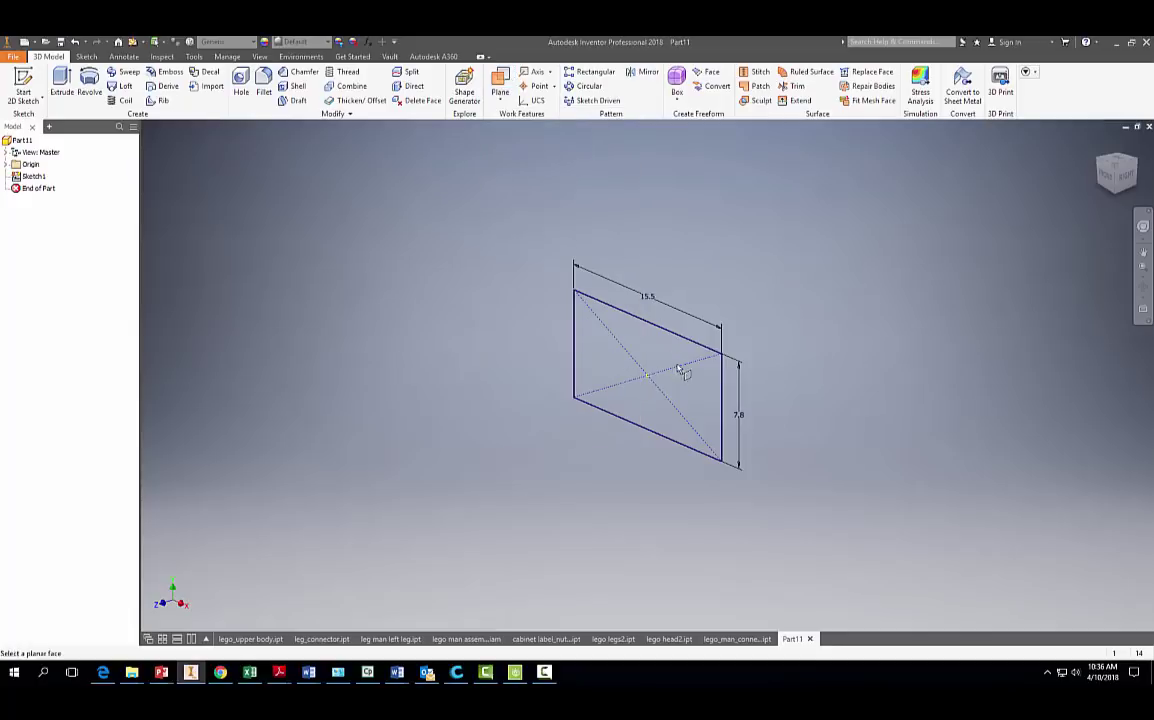
left_click(8, 164)
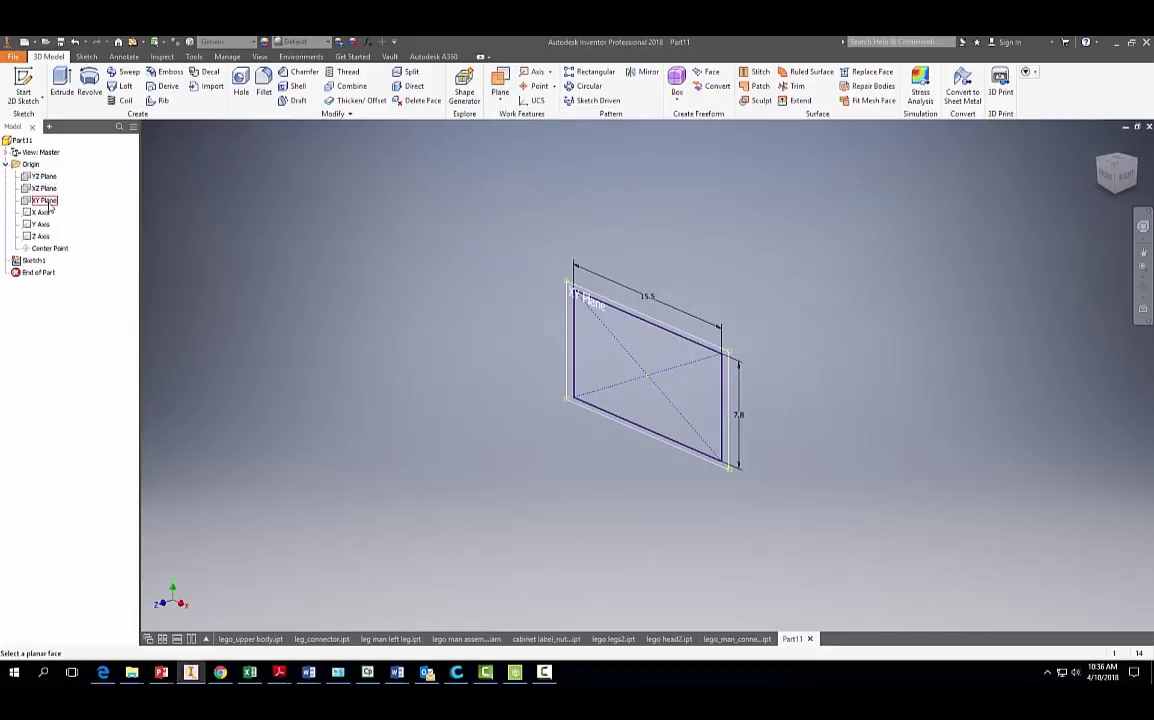
left_click(46, 202)
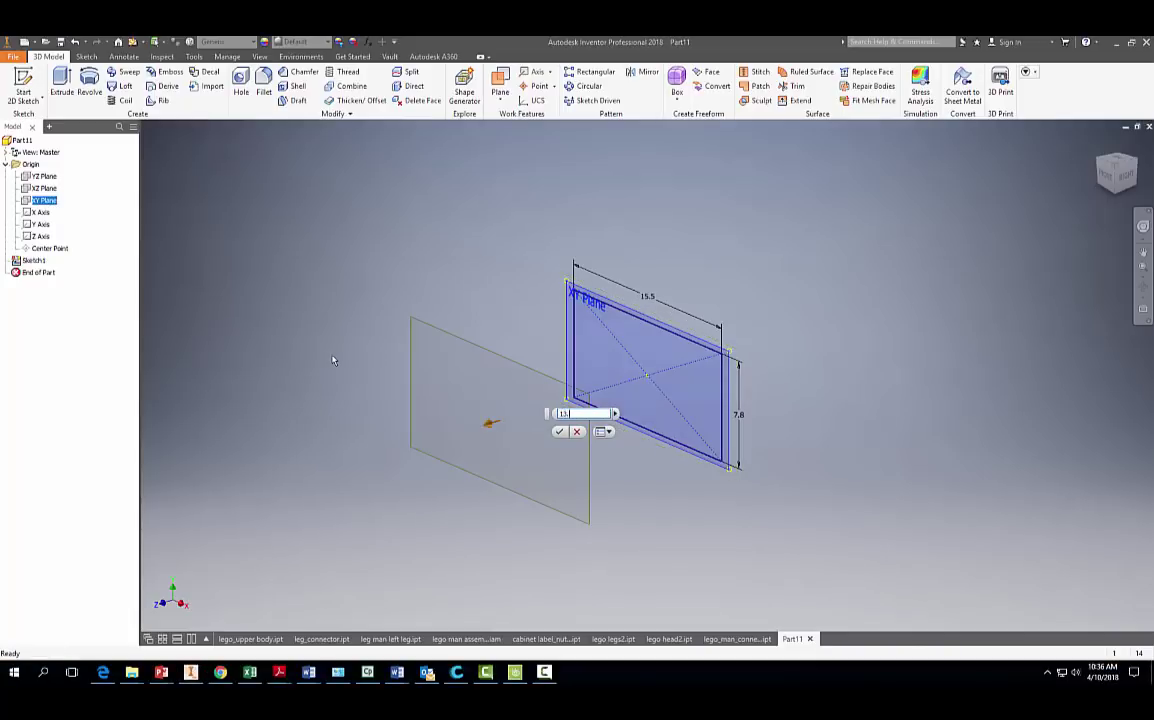
key("Return")
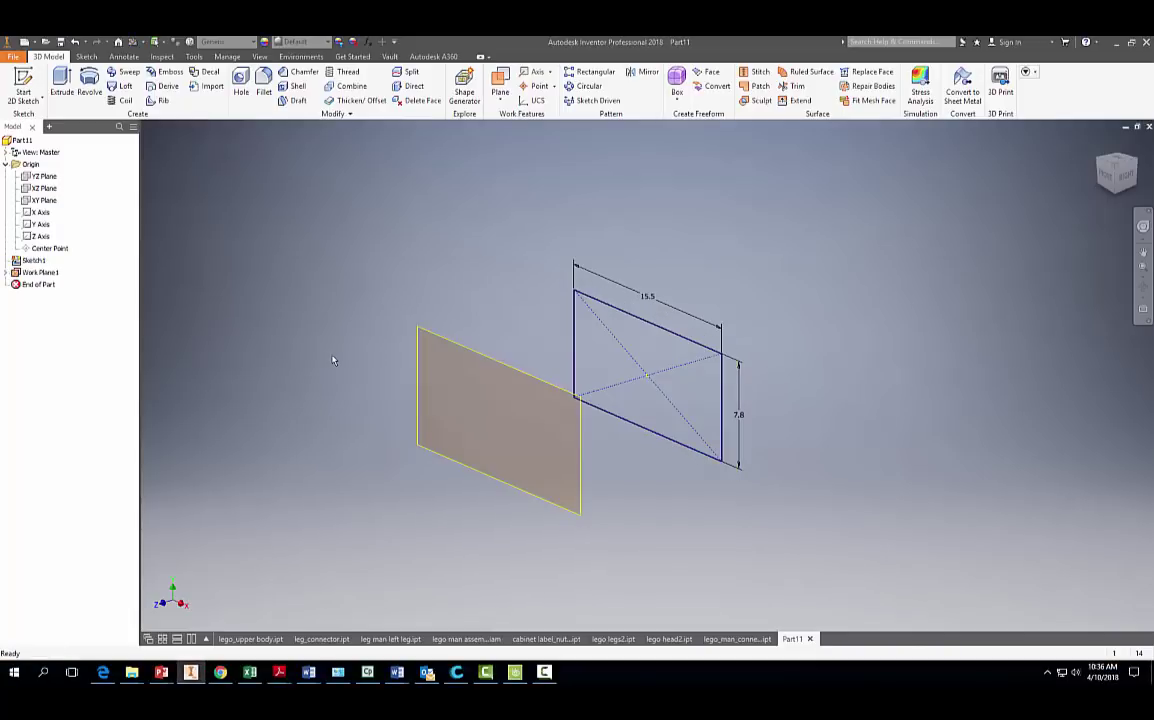
- Sketch an 11.1 mm by 7.8 mm center rectangle at the origin on the offset work plane and finish the sketch
left_click(22, 85)
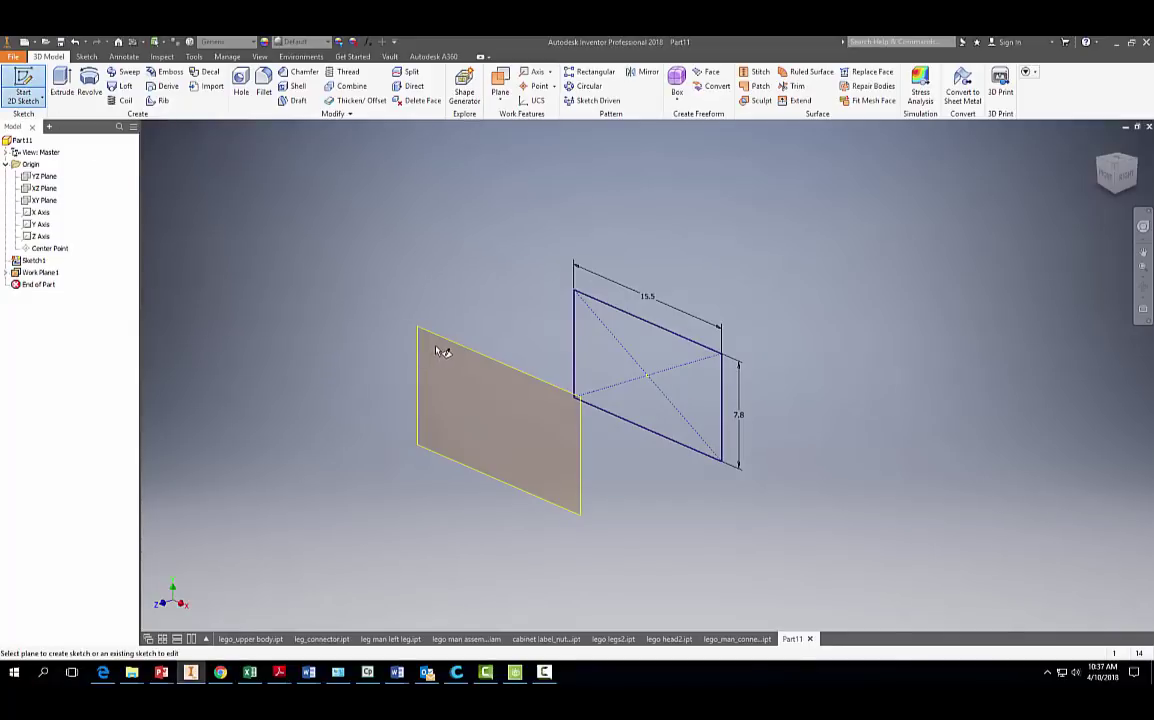
left_click(444, 342)
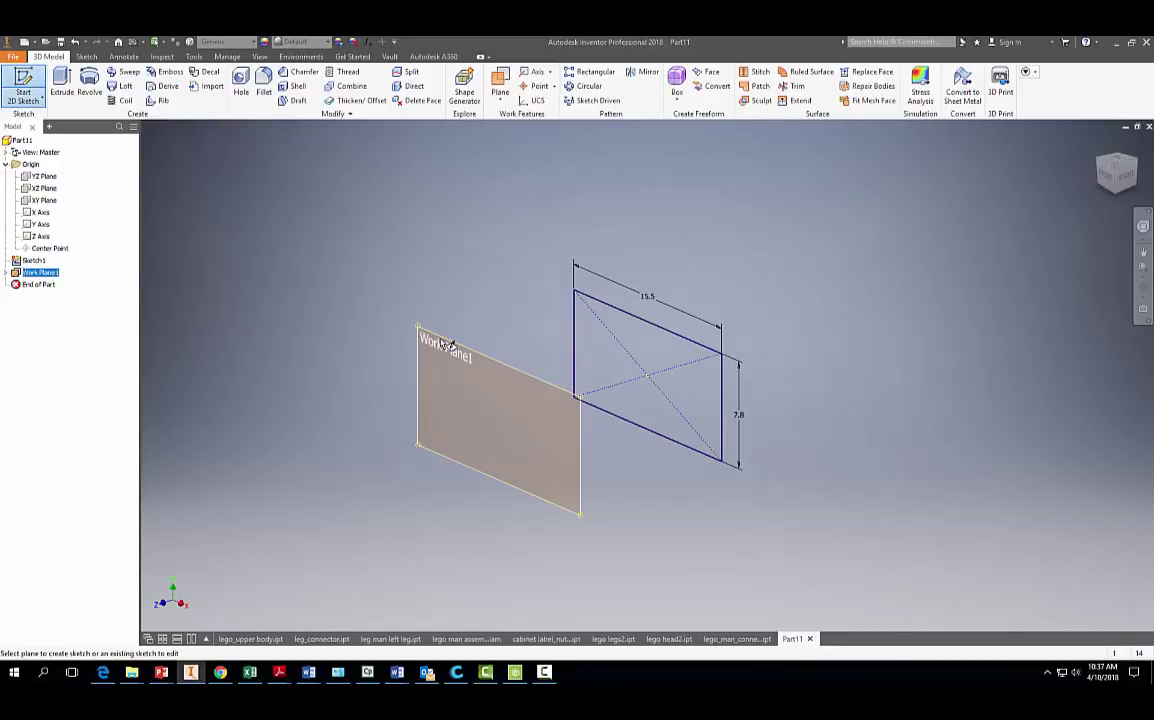
left_click(152, 100)
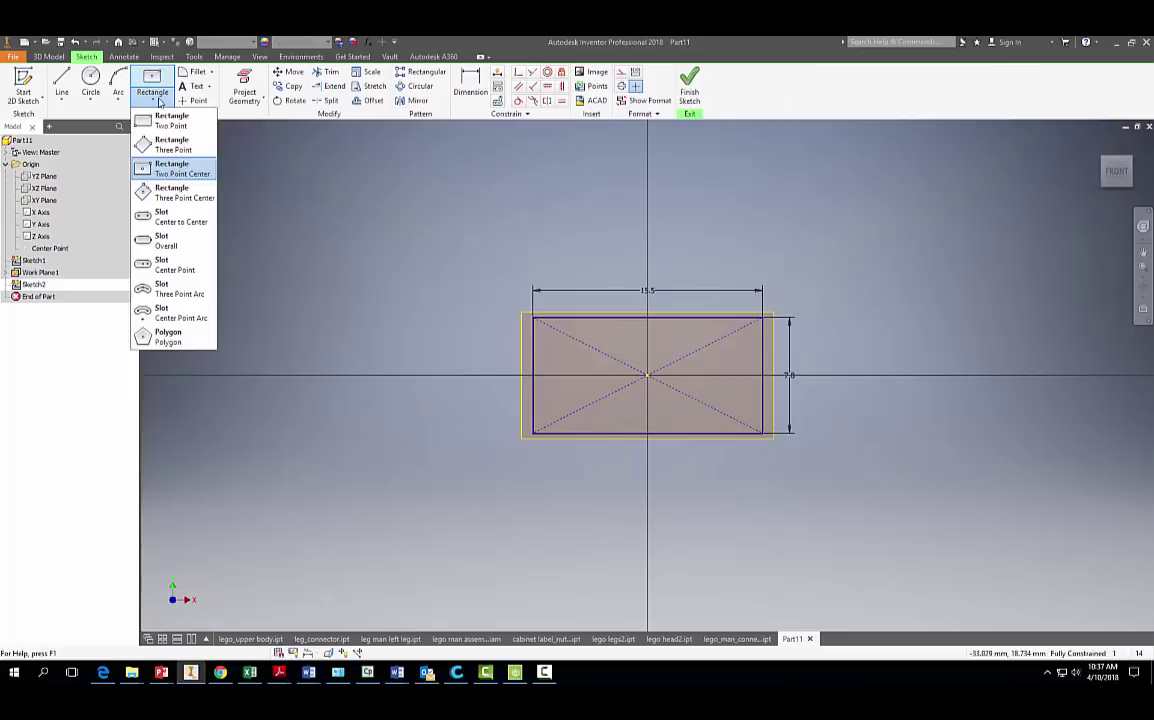
left_click(173, 166)
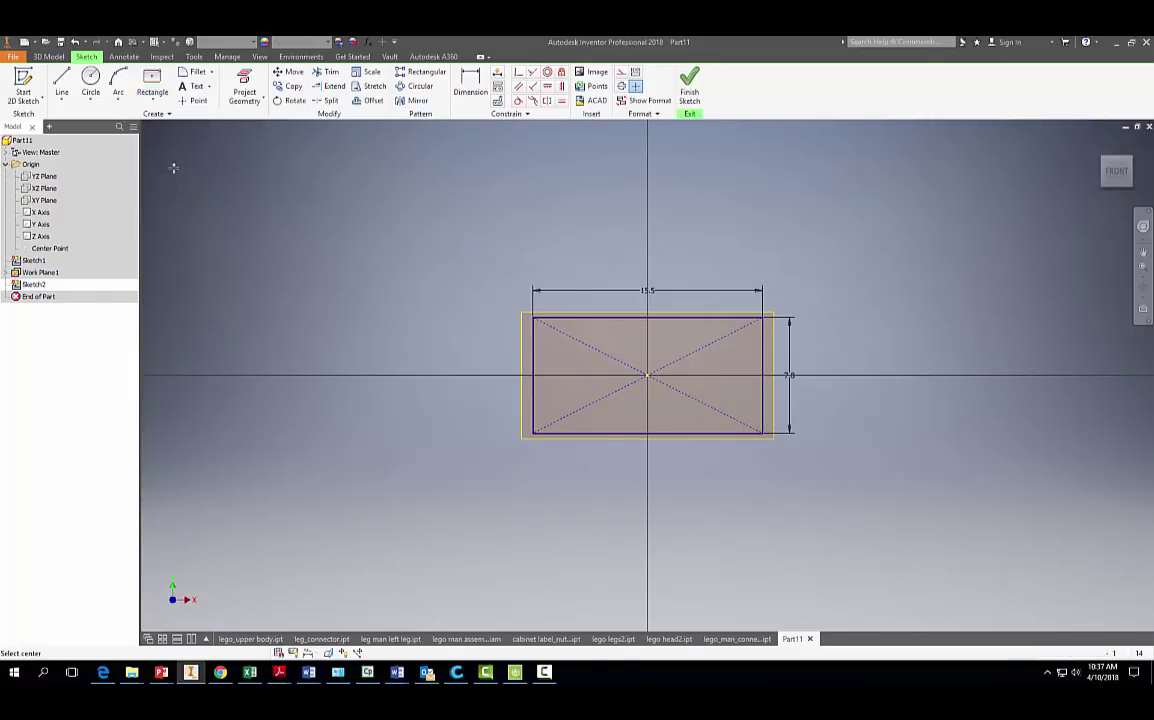
left_click(648, 375)
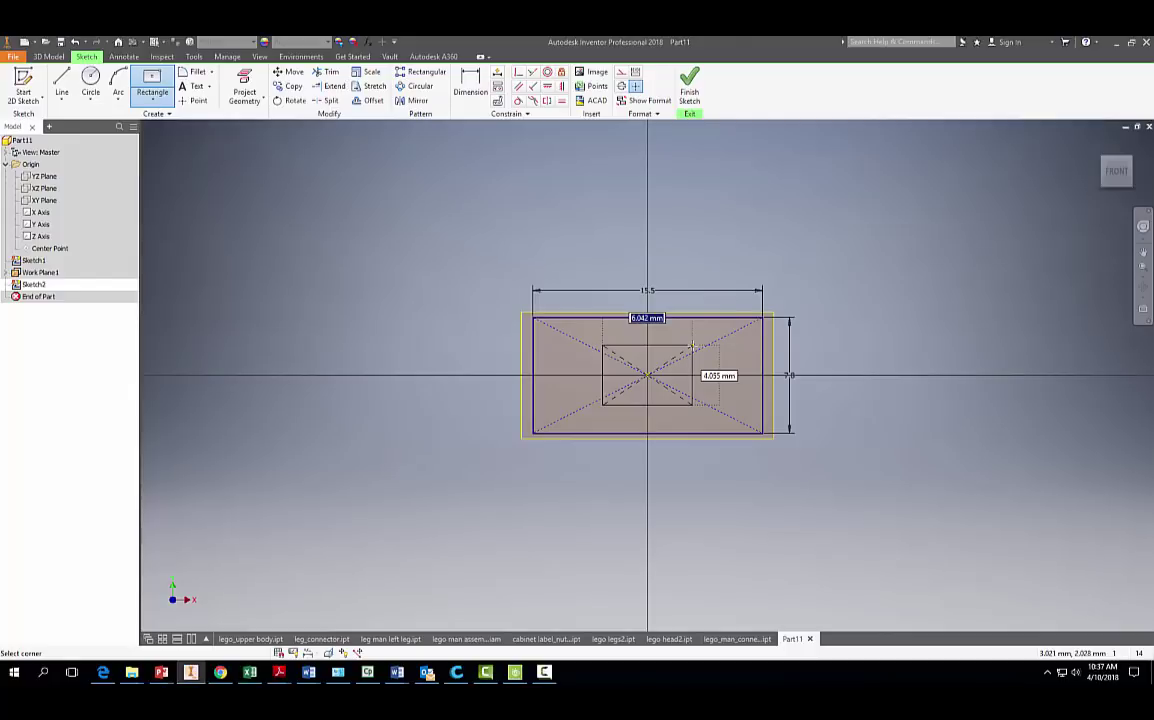
type("1")
key("Tab")
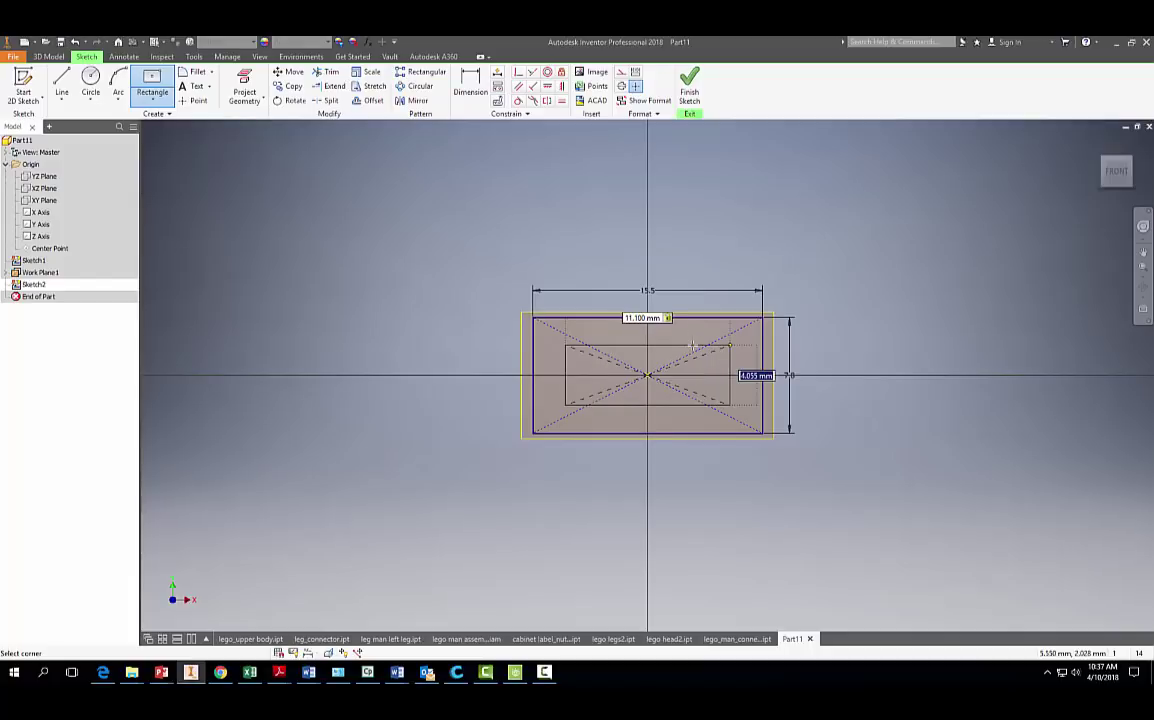
type("7.8")
key("Return")
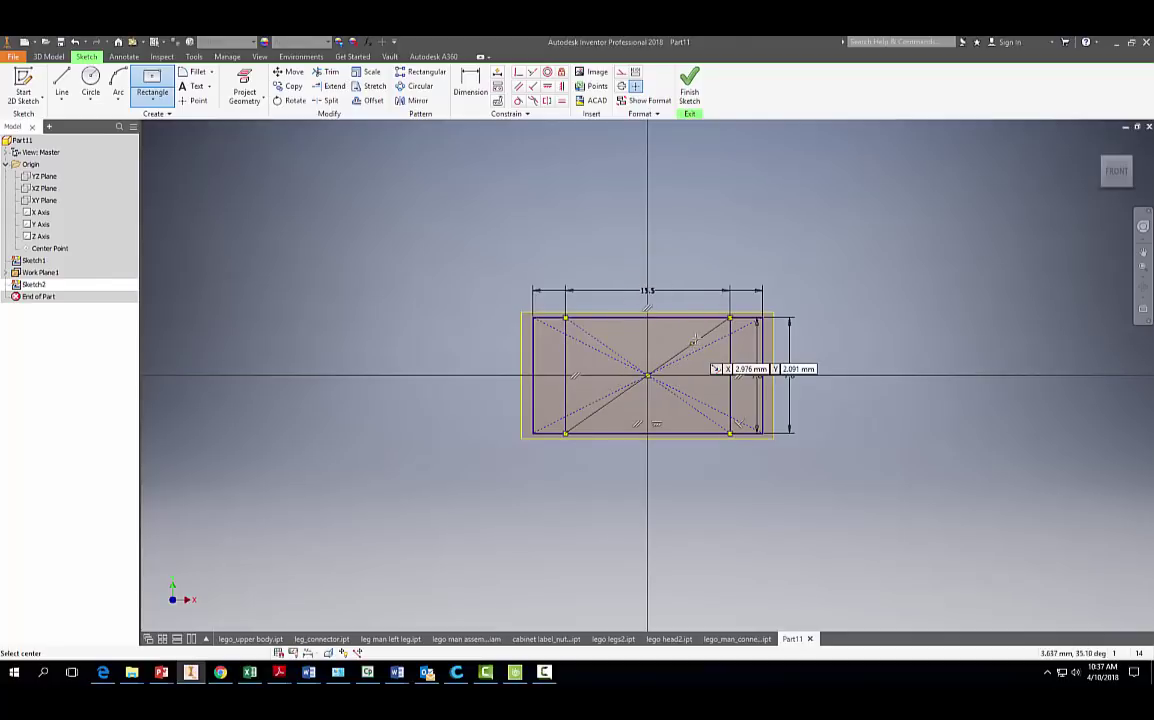
left_click(689, 94)
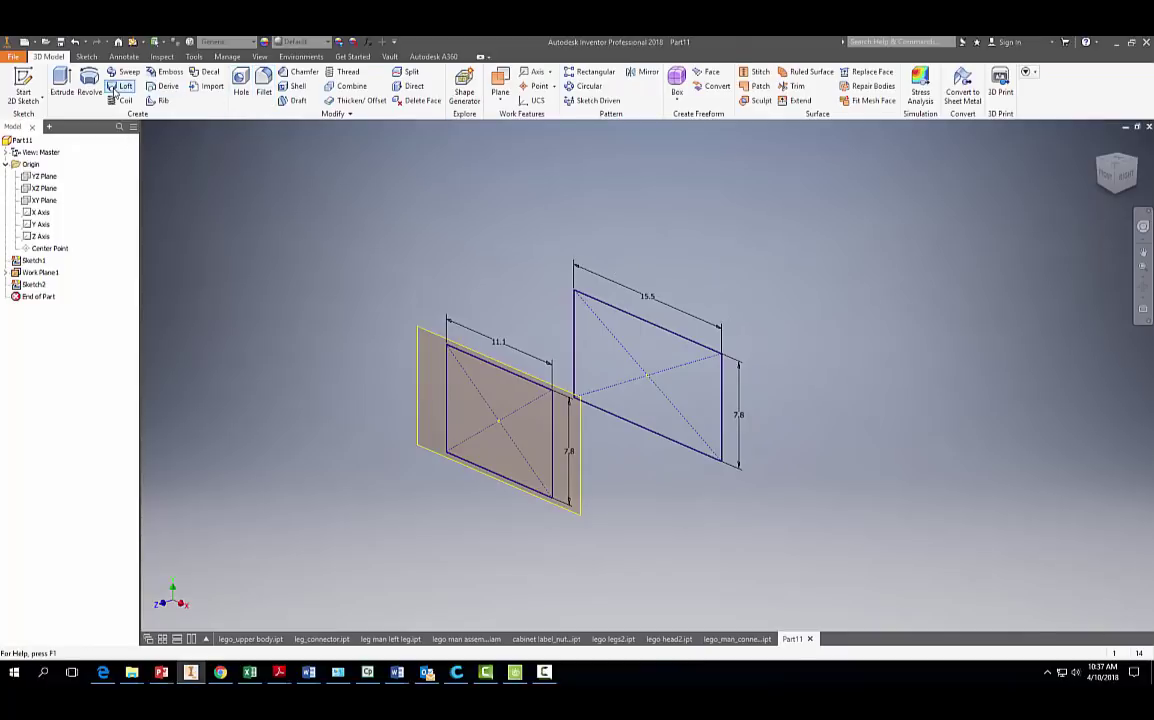
- Loft a solid between the 15.5 mm wide rectangle and the 11.1 mm wide rectangle
left_click(115, 90)
left_click(640, 318)
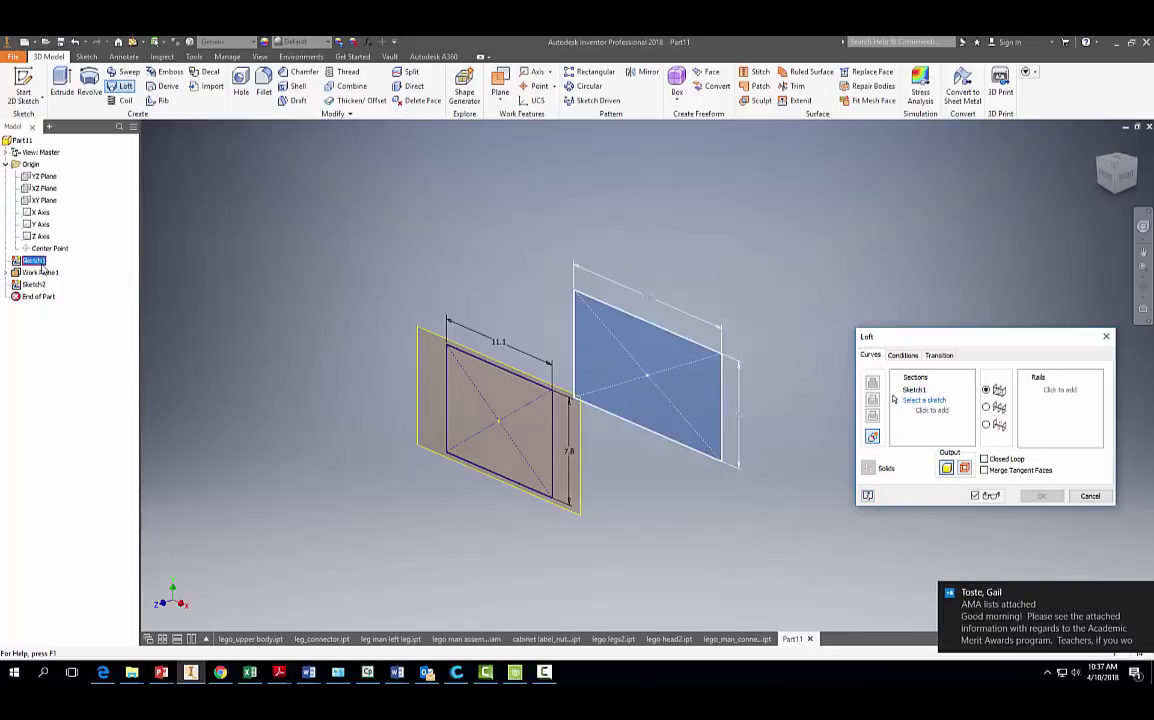
left_click(510, 487)
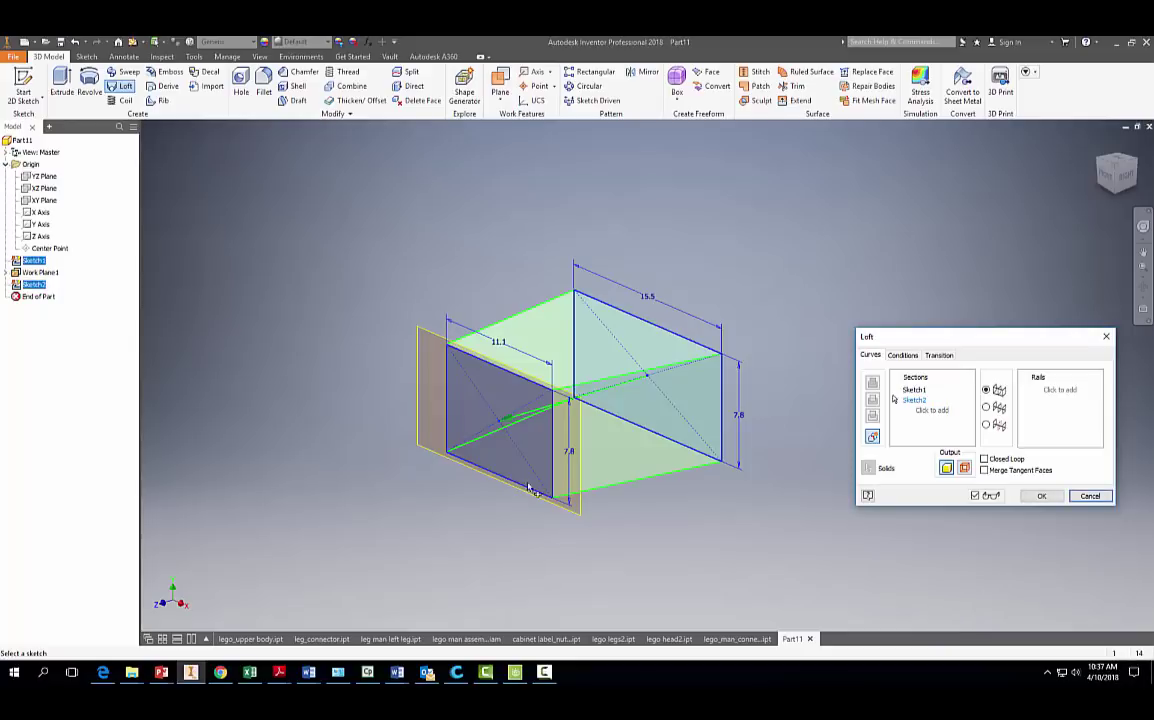
left_click(1040, 496)
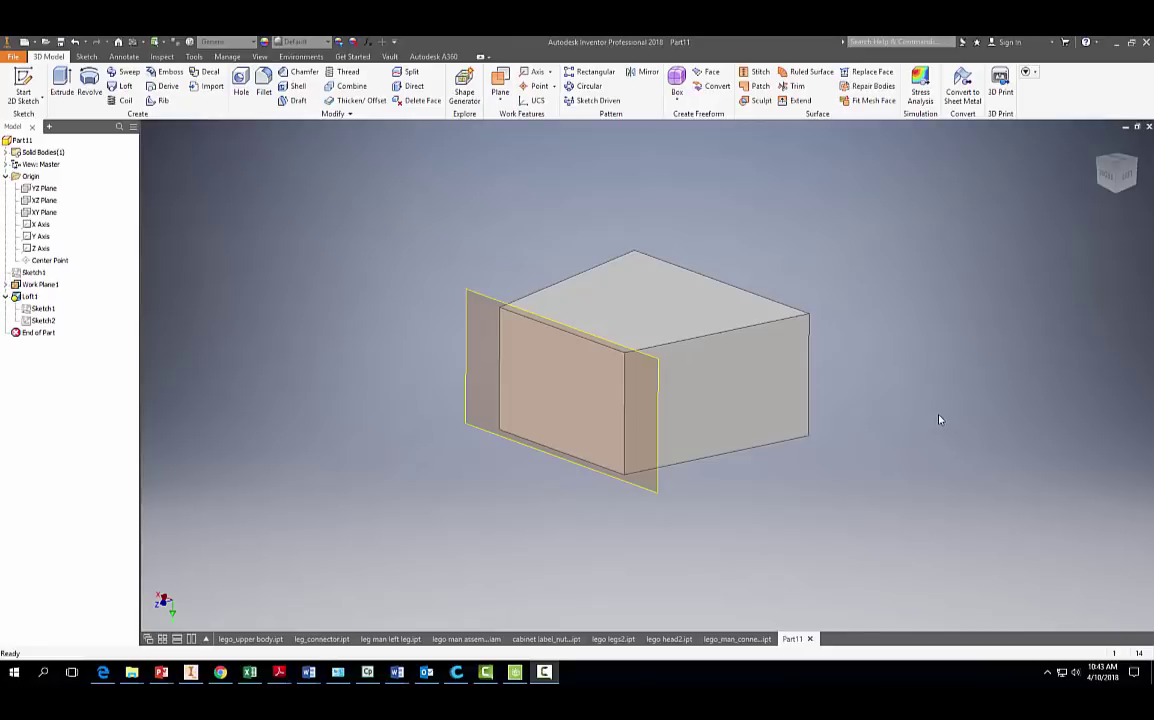
- Sketch a 13.5 mm by 5 mm center rectangle at the middle of the loft's larger end face and finish the sketch
middle_click_drag(939, 419, 719, 420, "shift")
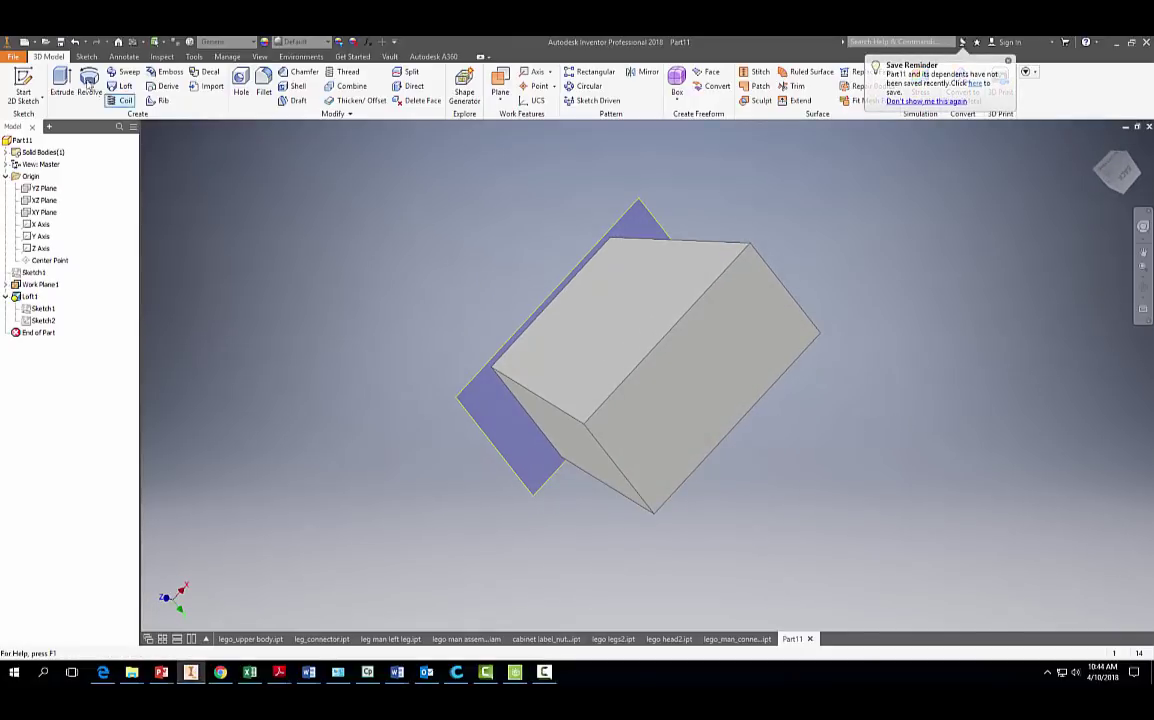
left_click(23, 85)
left_click(685, 415)
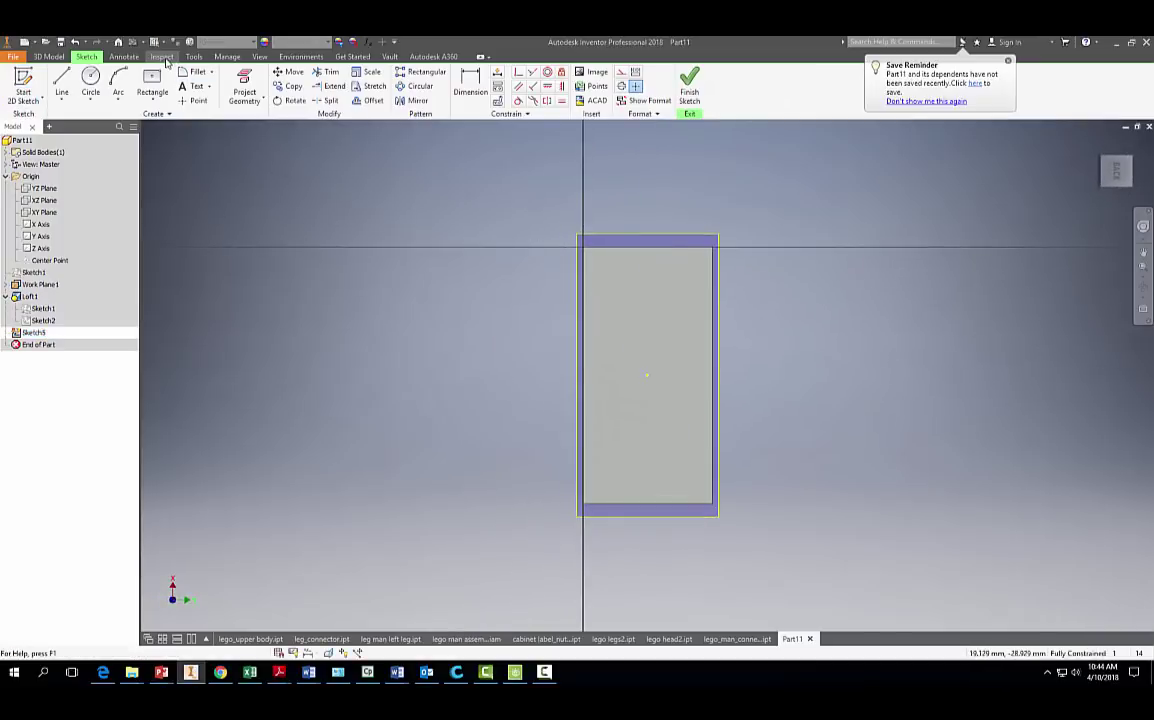
left_click(150, 103)
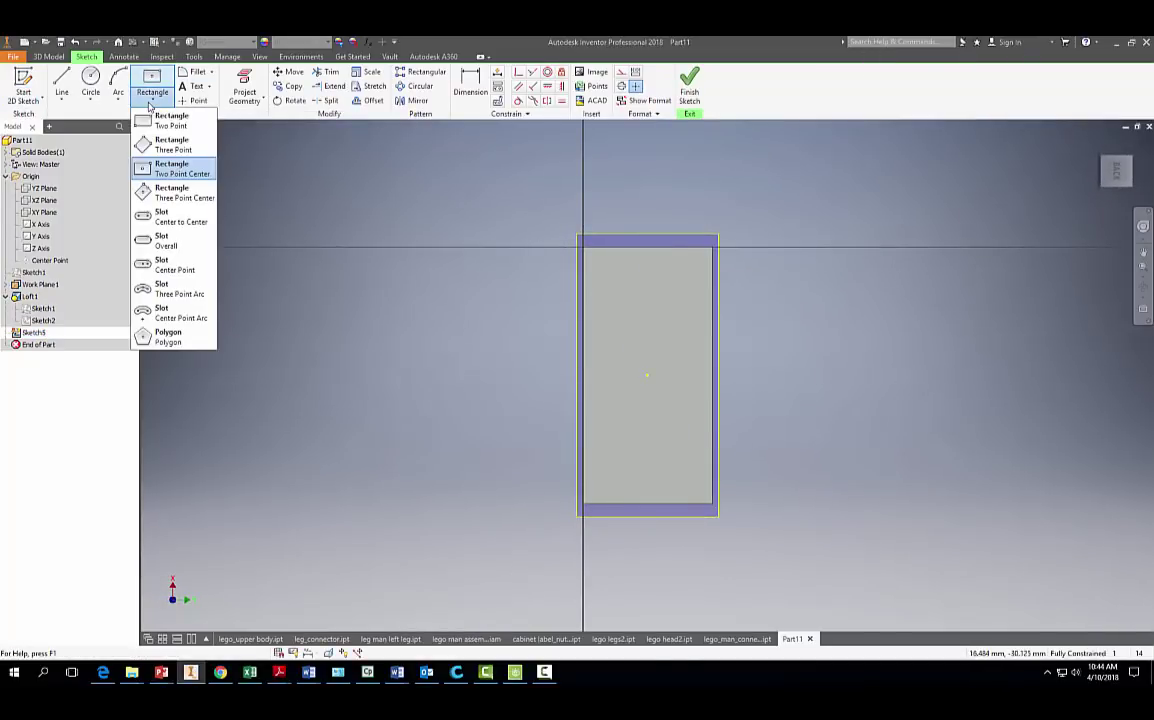
left_click(172, 168)
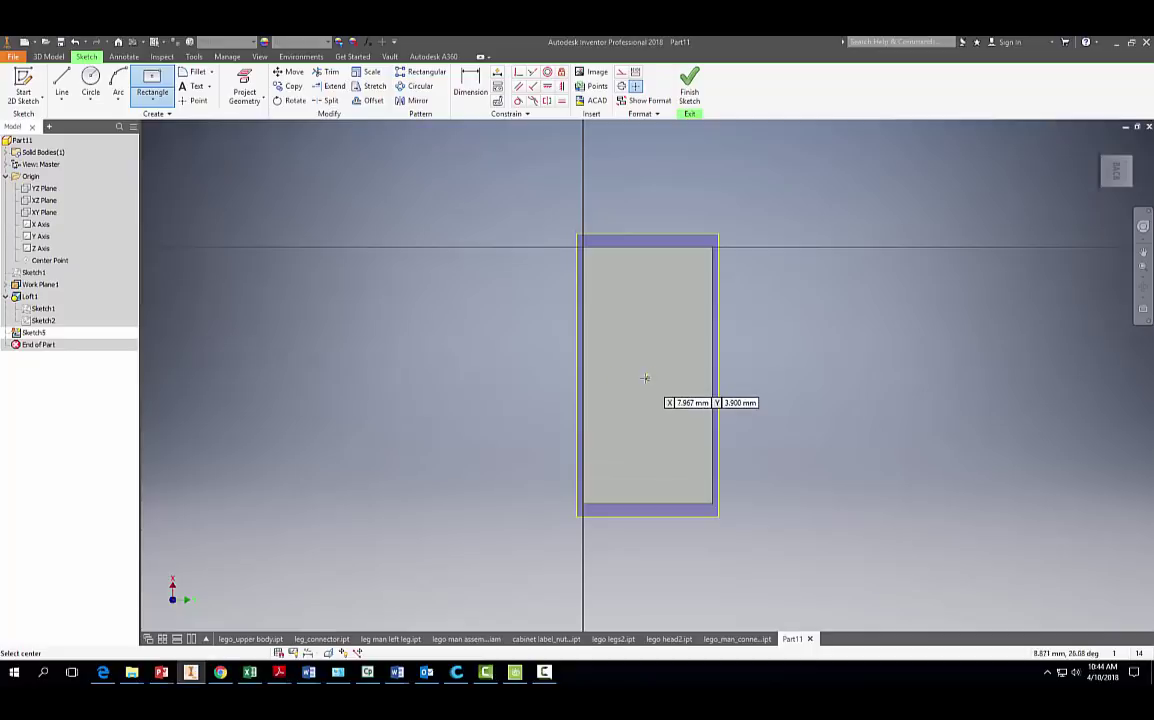
left_click(647, 375)
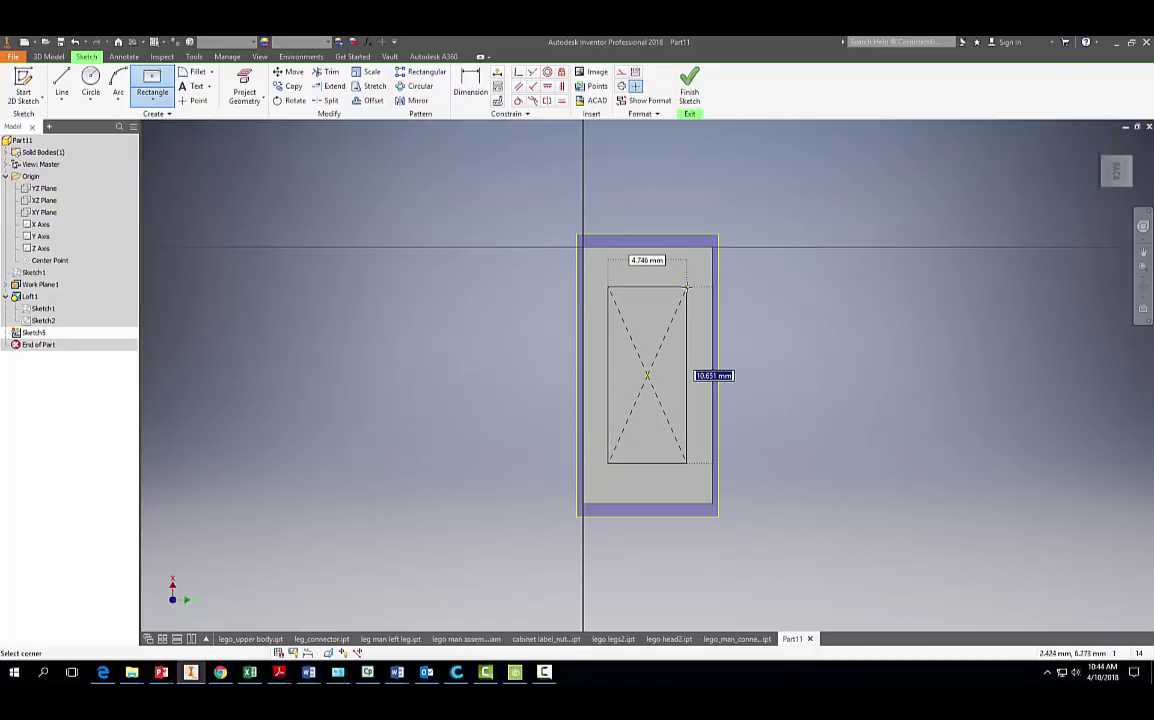
type("13.5")
key("Tab")
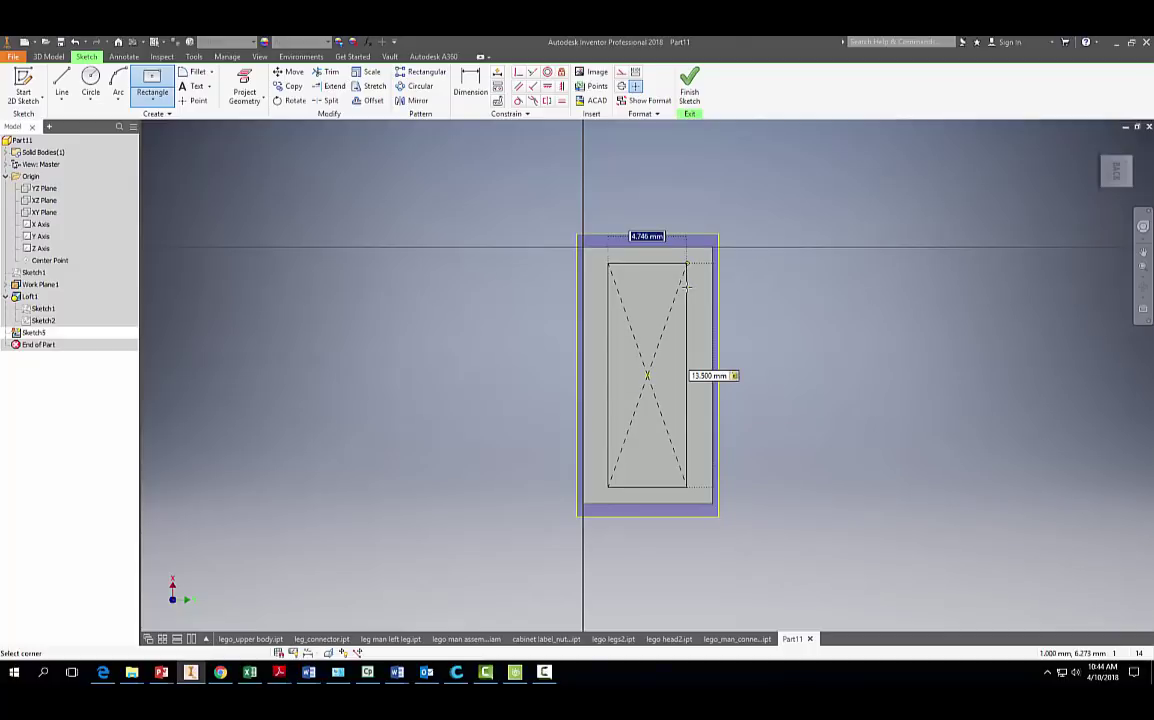
type("8")
key("Return")
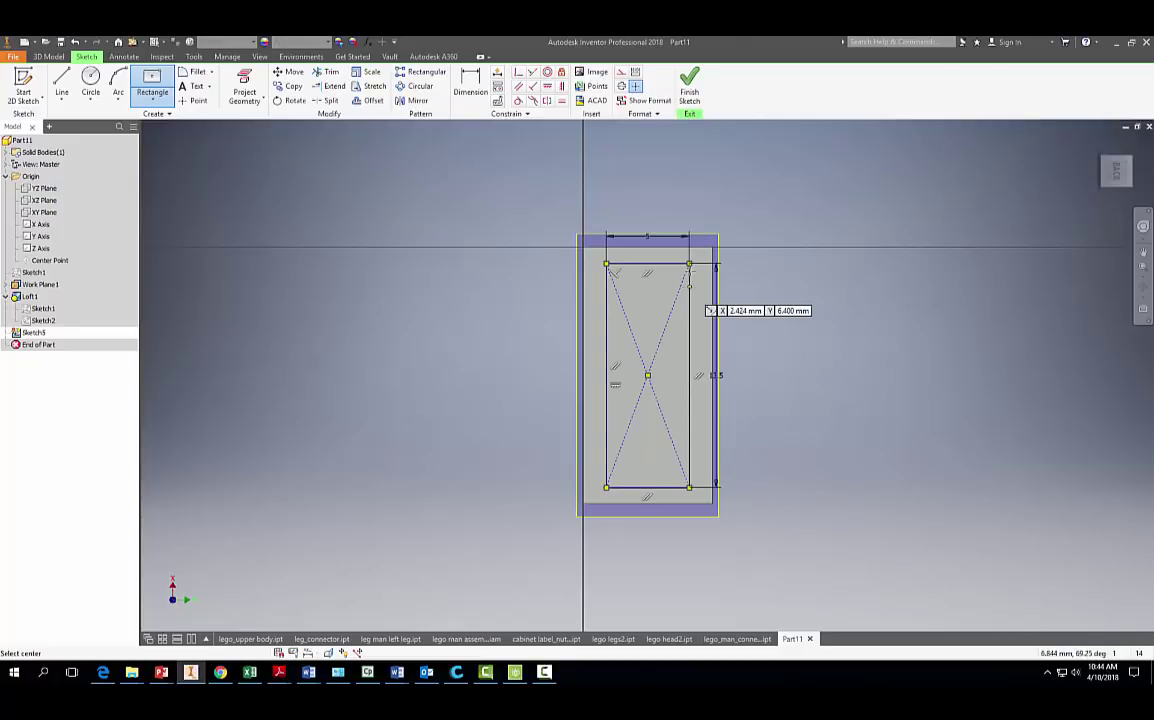
left_click(689, 88)
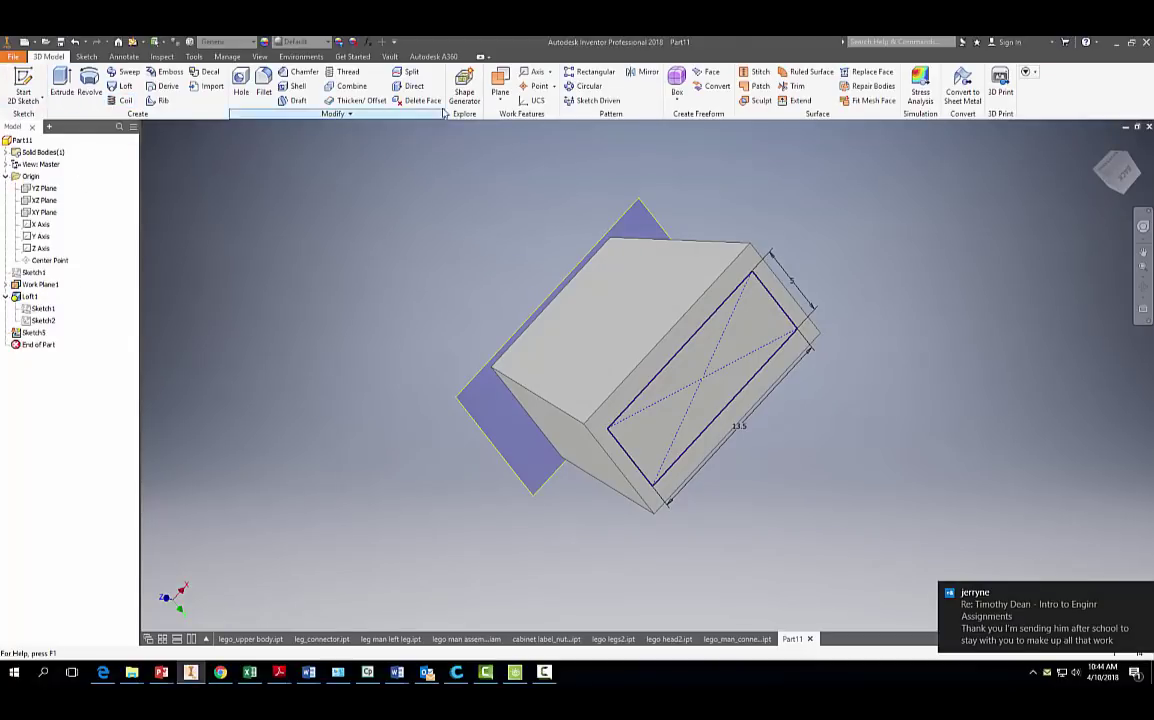
- Create a work plane offset -1 mm from the existing work plane at the loft's smaller end
left_click(500, 92)
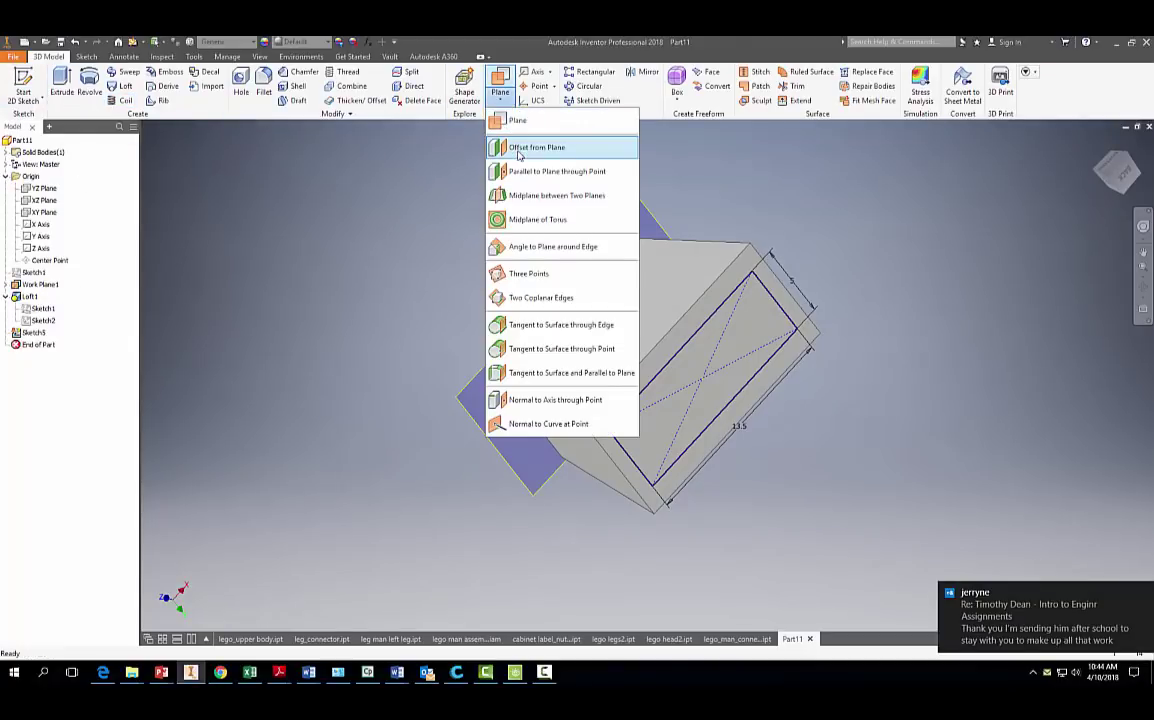
left_click(519, 152)
left_click(633, 218)
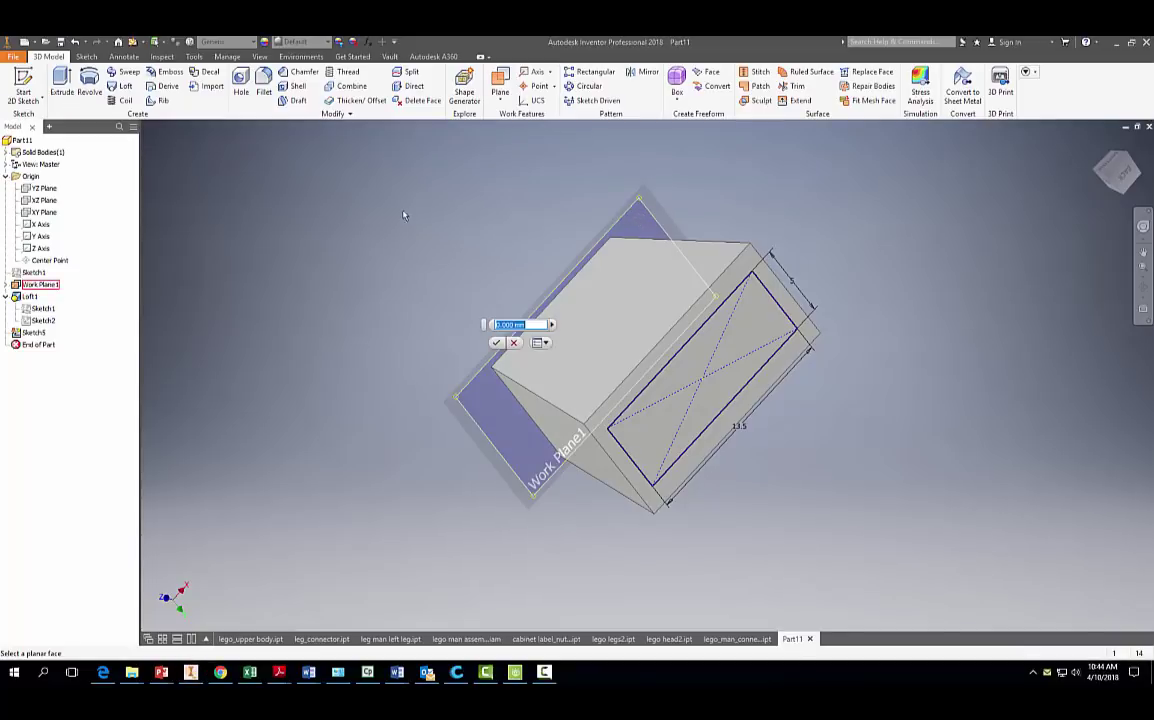
middle_click_drag(404, 216, 461, 262, "shift")
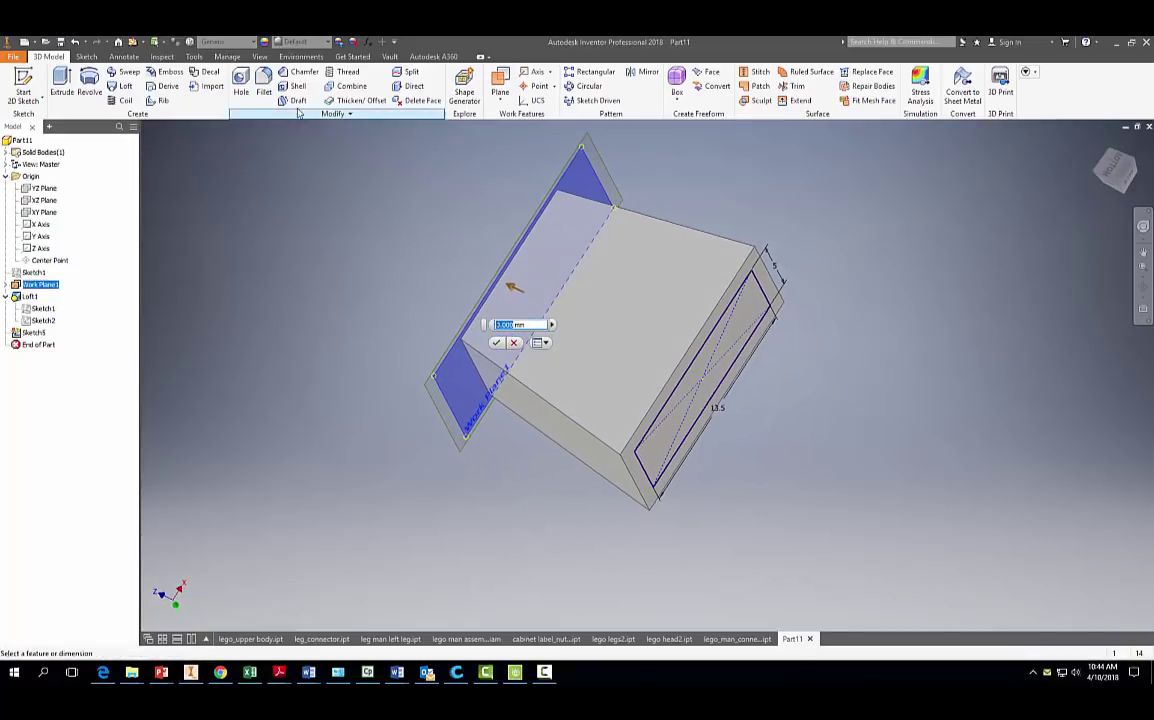
type("-1mm")
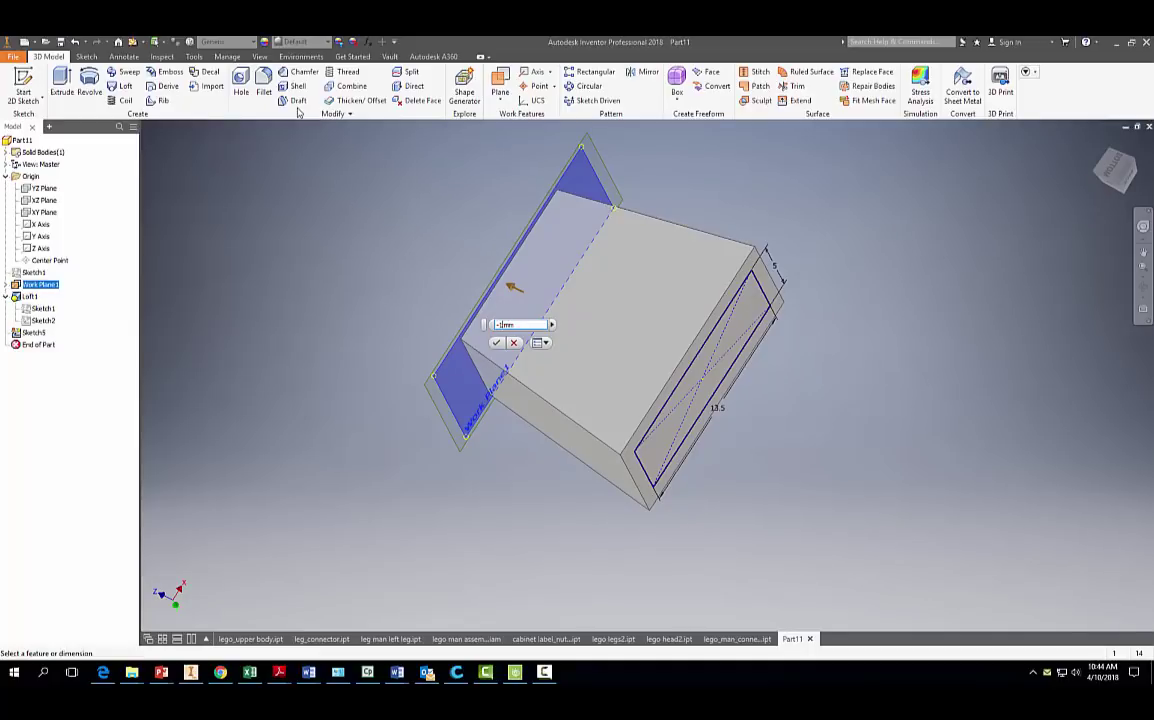
key("Return")
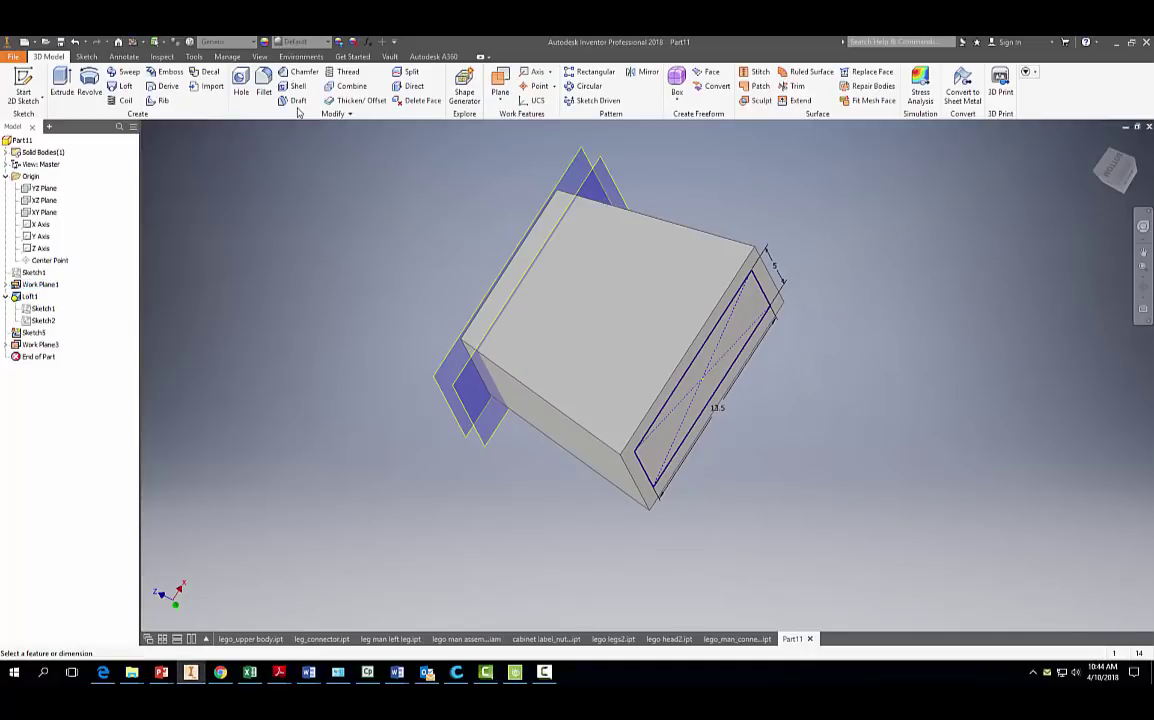
- Sketch an 8.73 mm by 5 mm center rectangle at the middle of the new work plane and finish the sketch
left_click(23, 86)
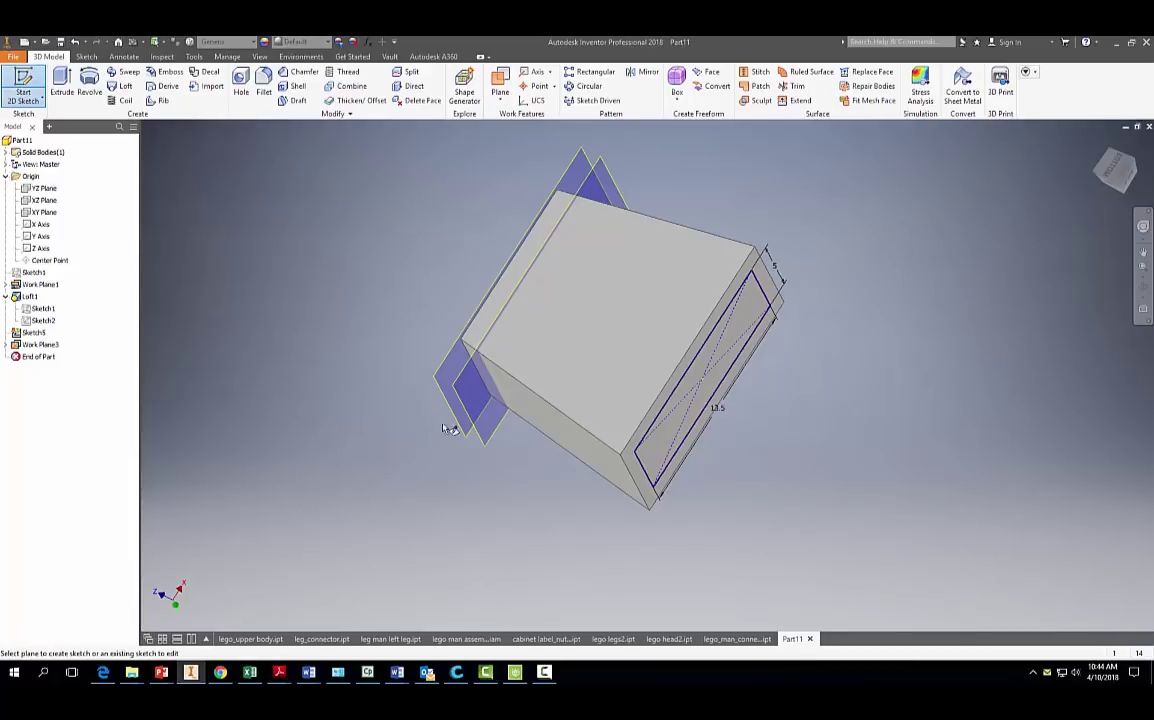
left_click(468, 405)
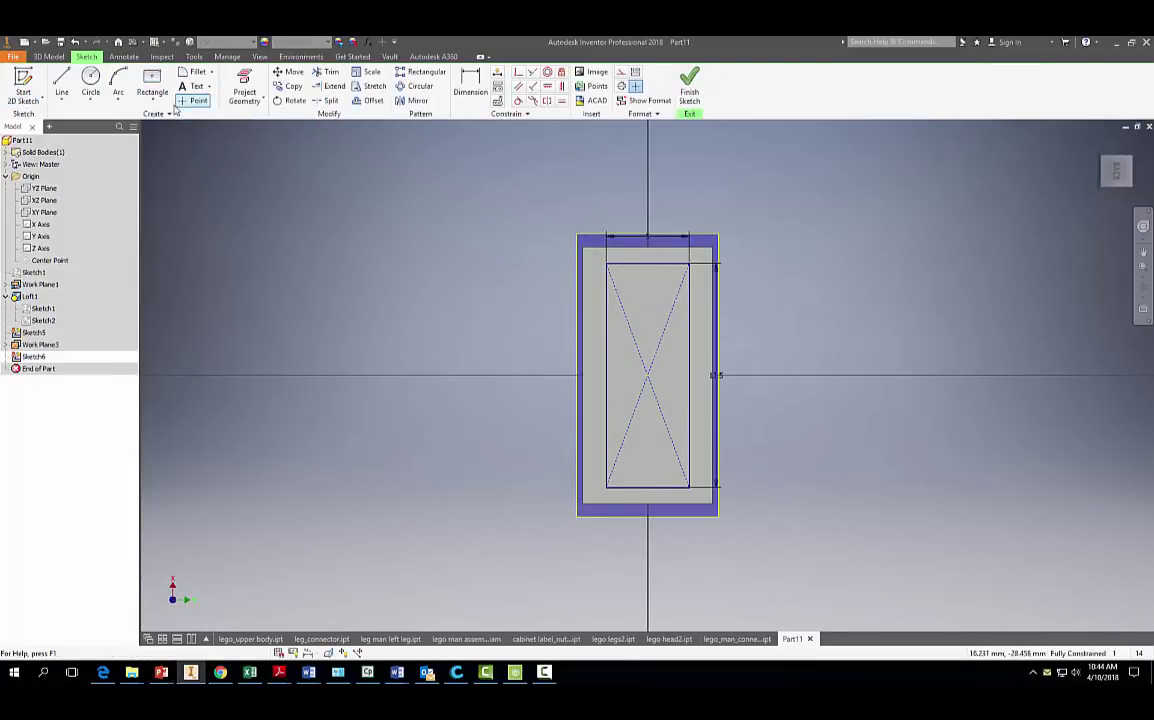
left_click(150, 97)
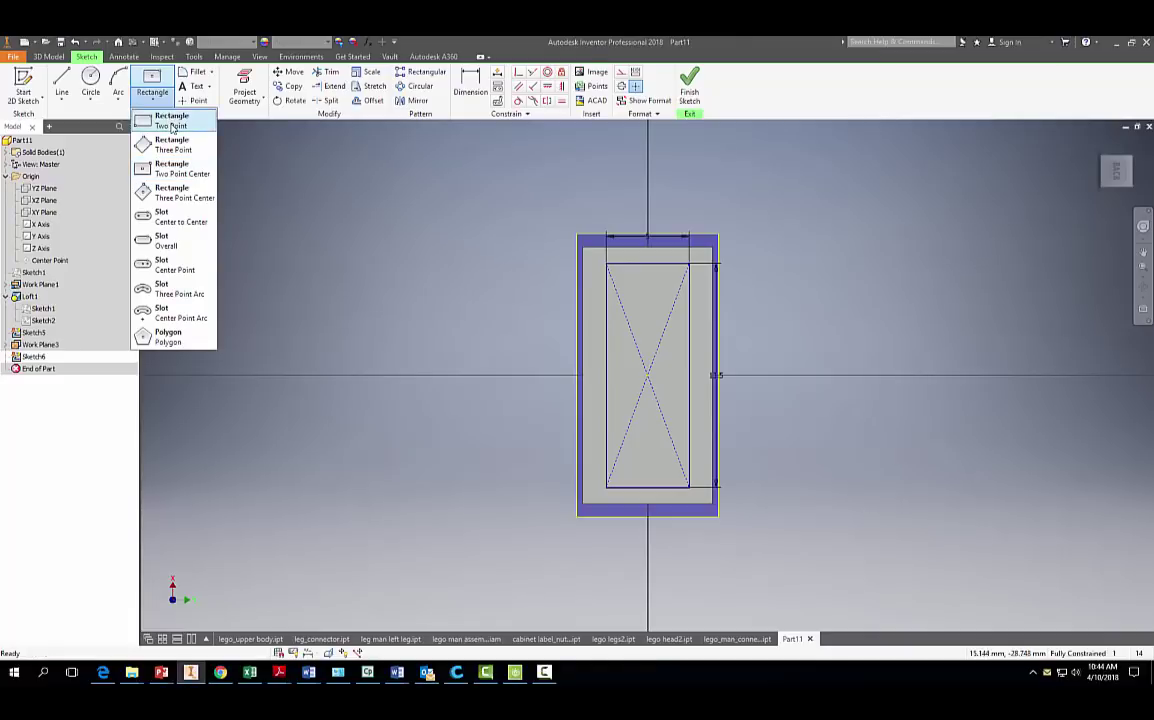
left_click(172, 168)
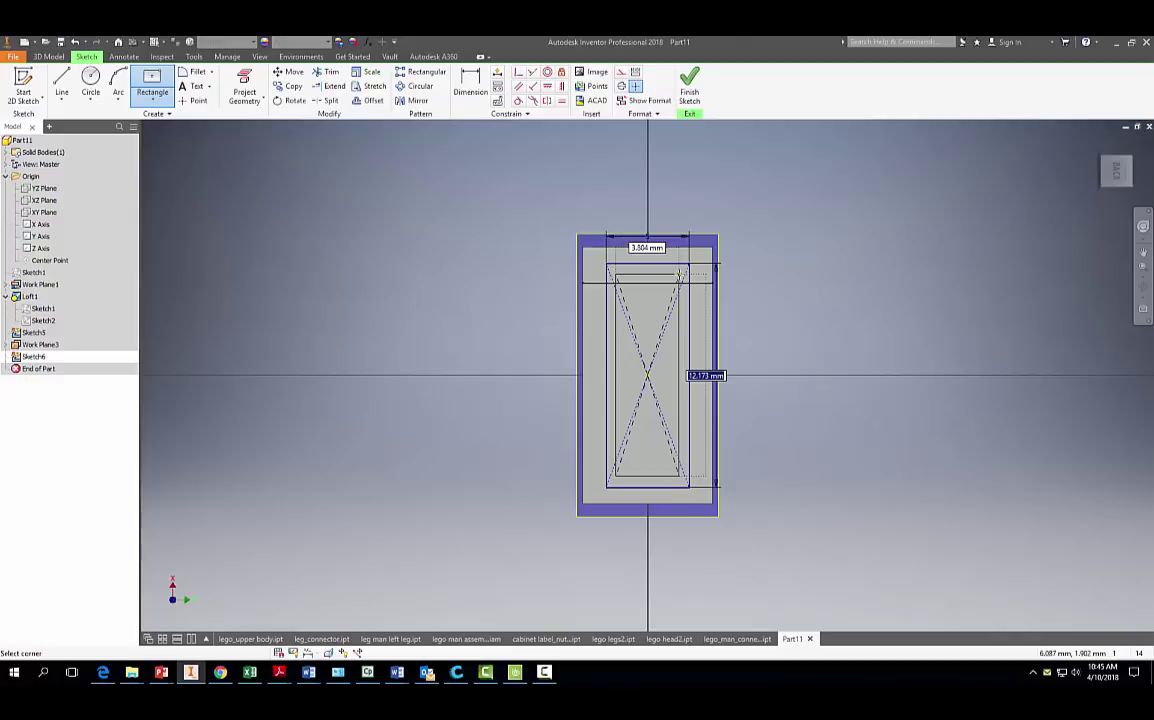
type("8")
key("Tab")
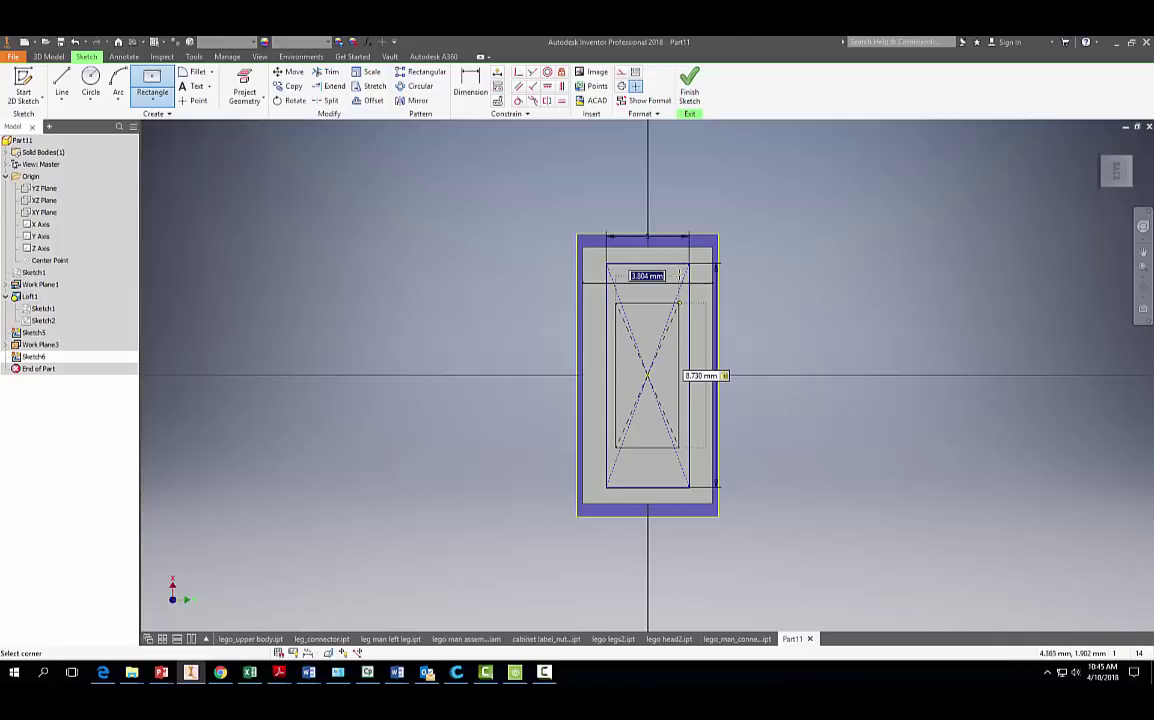
type("5")
key("Return")
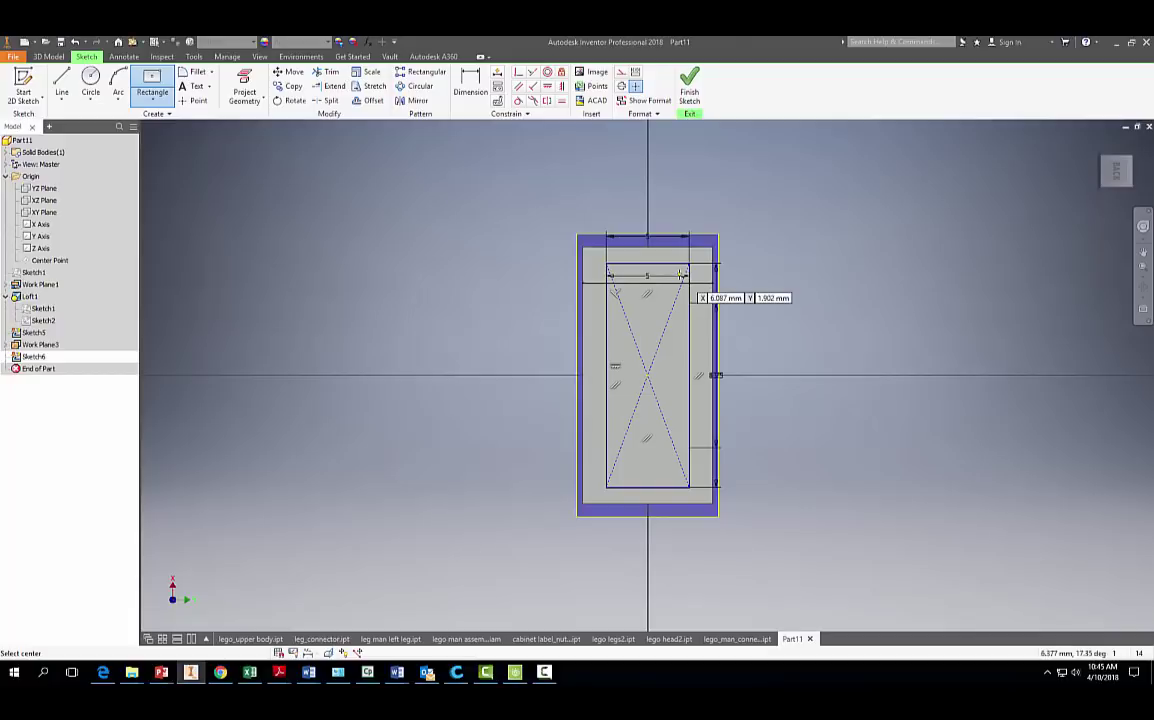
left_click(690, 97)
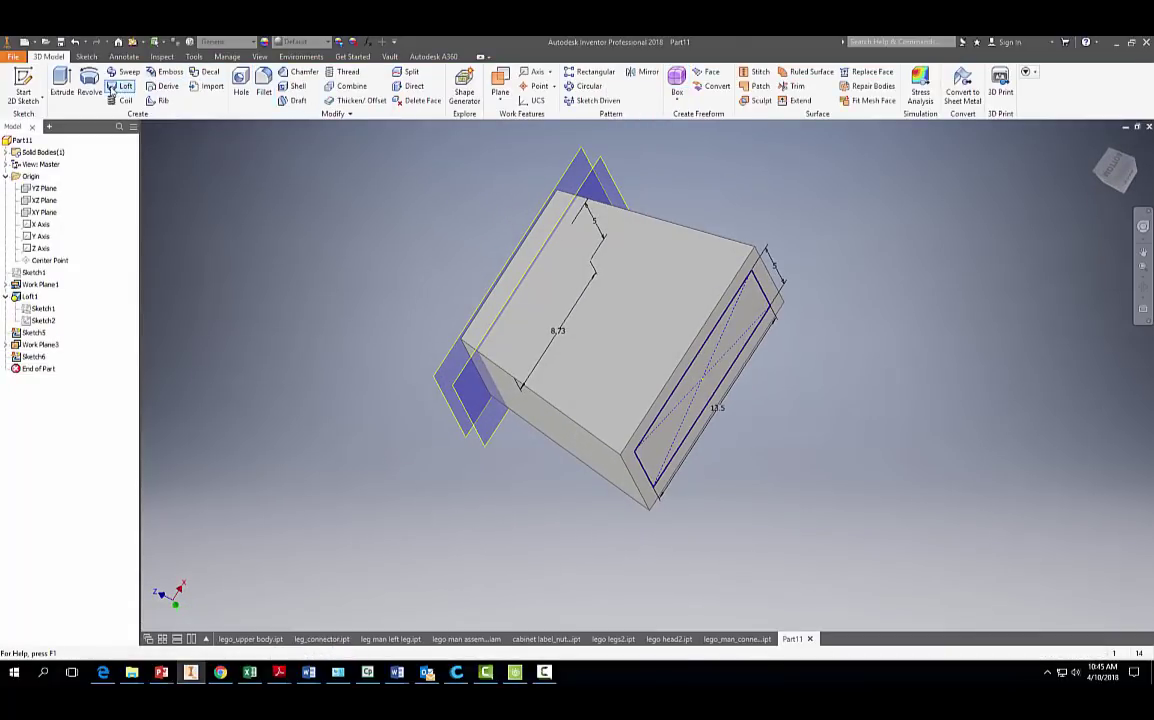
- Loft a cut through the body between the 13.5 mm by 5 mm rectangle and the 8.73 mm by 5 mm rectangle
left_click(119, 86)
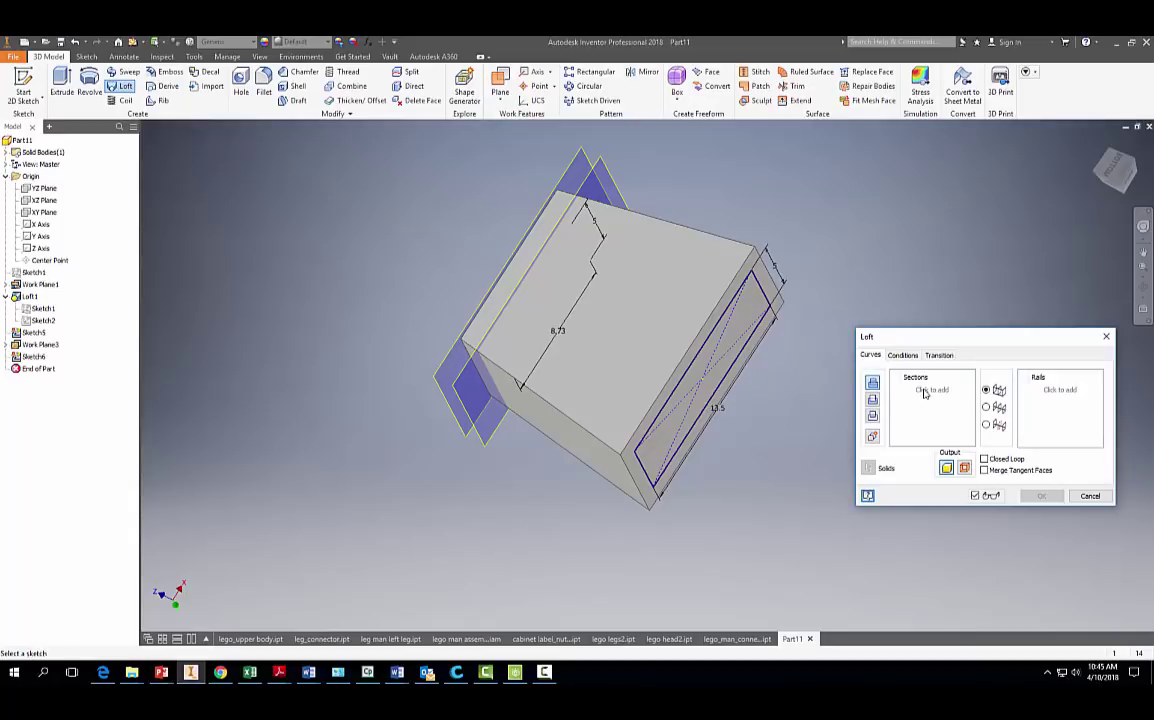
left_click(765, 297)
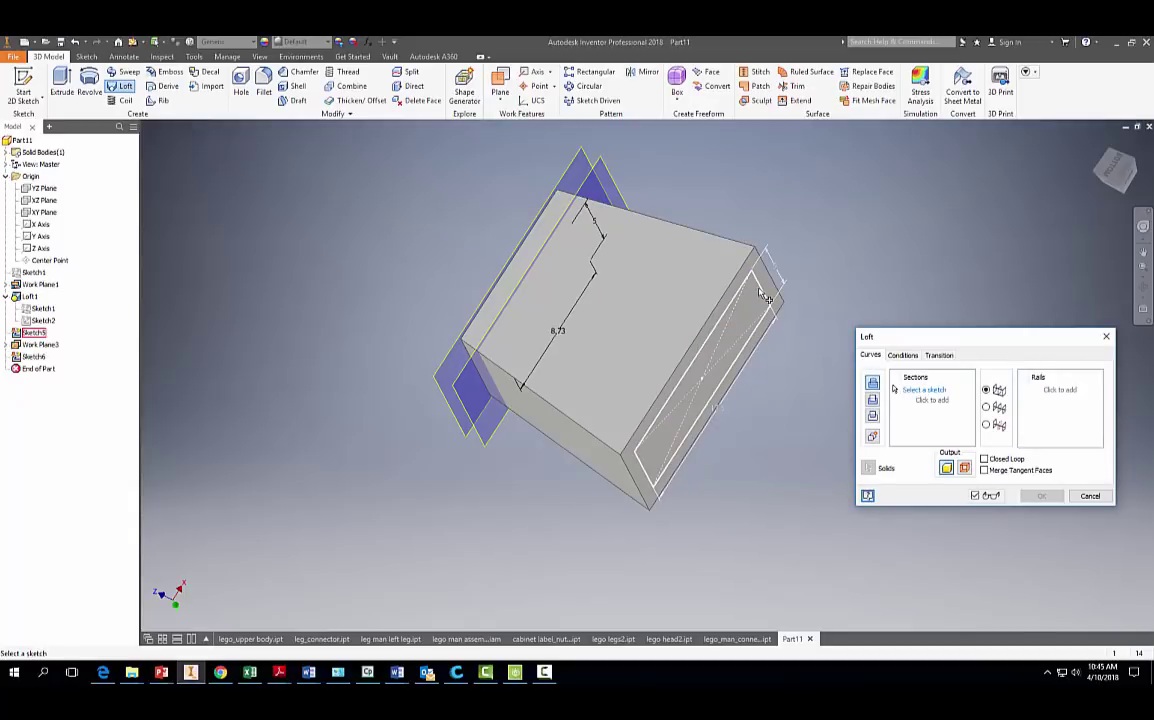
left_click(34, 334)
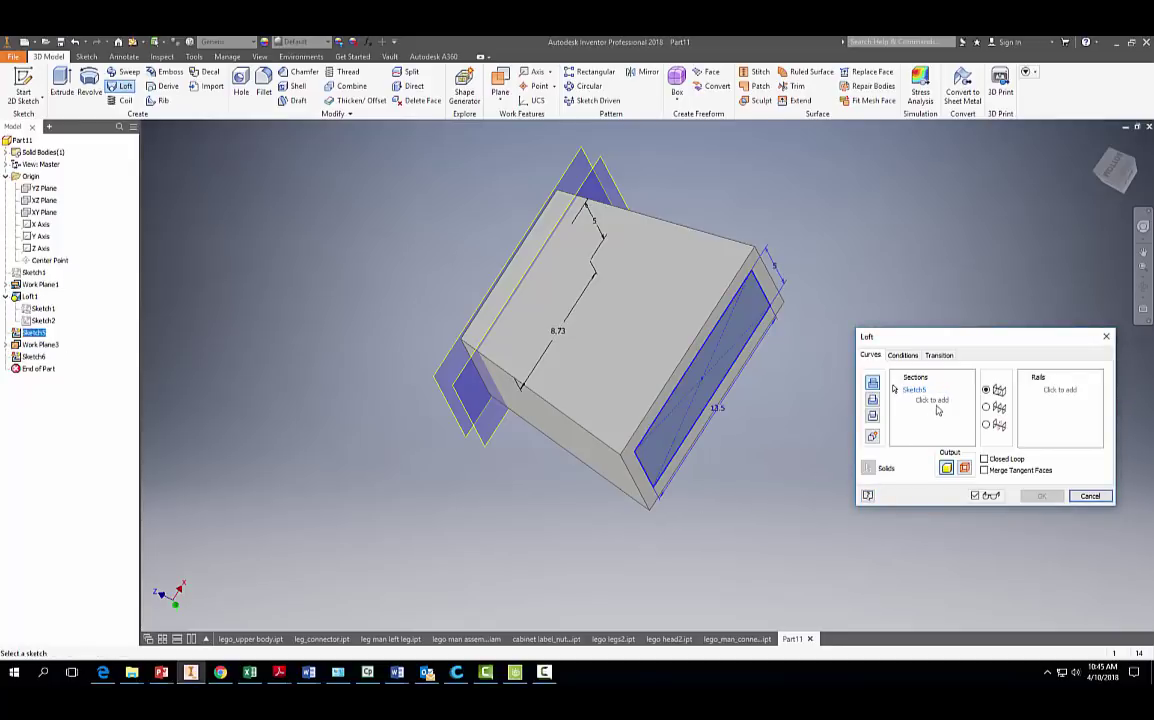
left_click(932, 401)
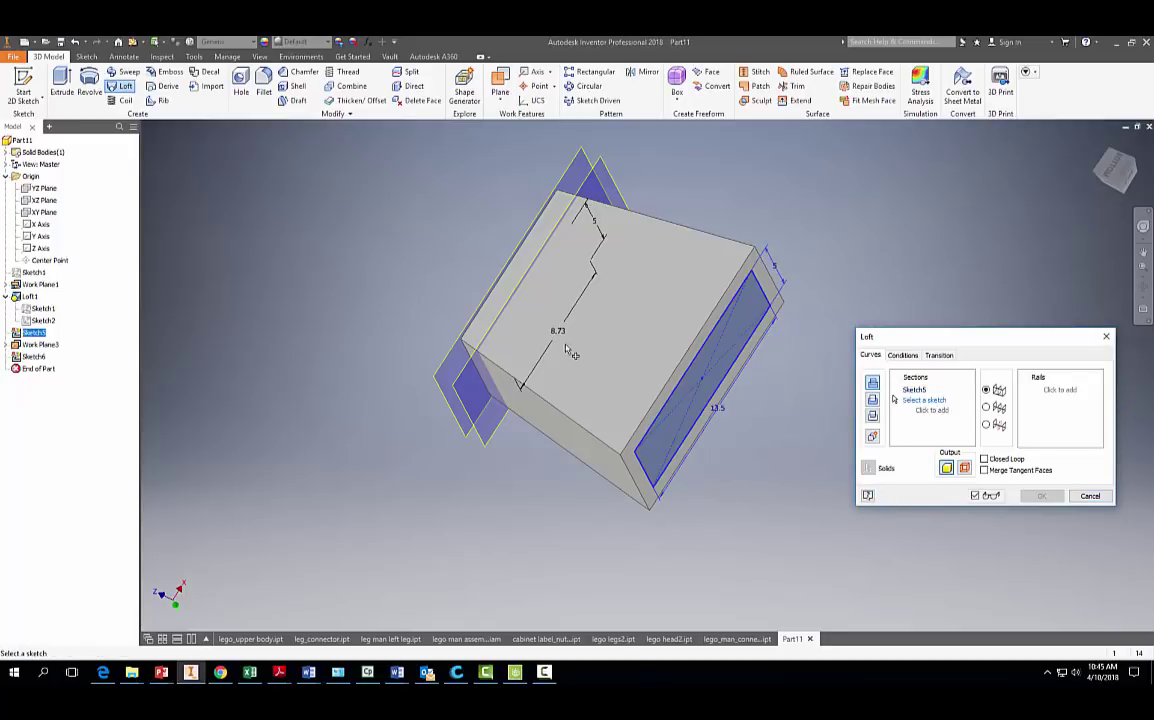
left_click(516, 318)
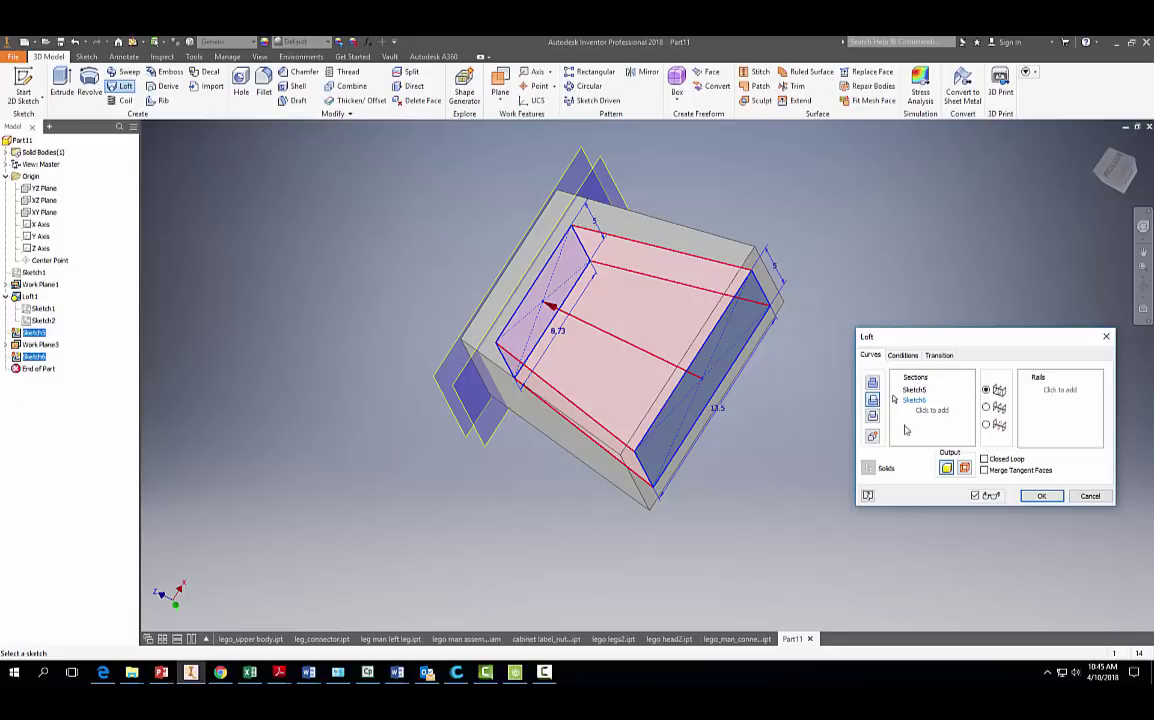
left_click(1039, 497)
- Hide both offset work planes near the torso's narrow end
middle_click_drag(957, 449, 968, 484, "shift")
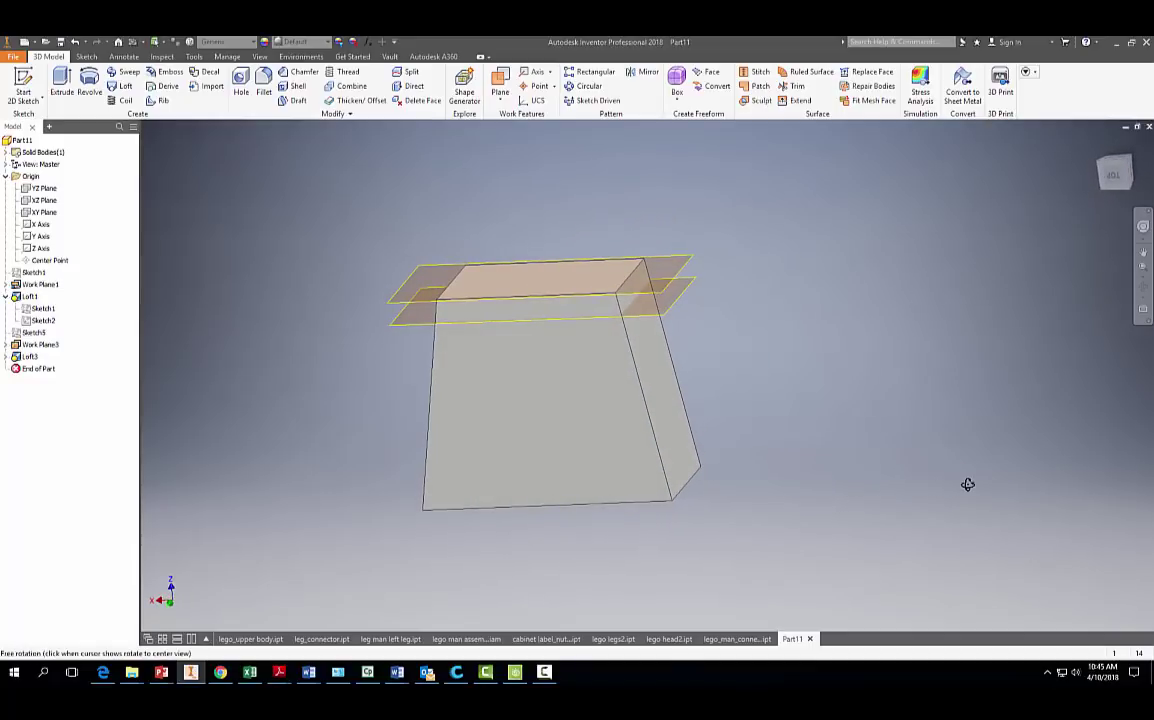
left_click(40, 284)
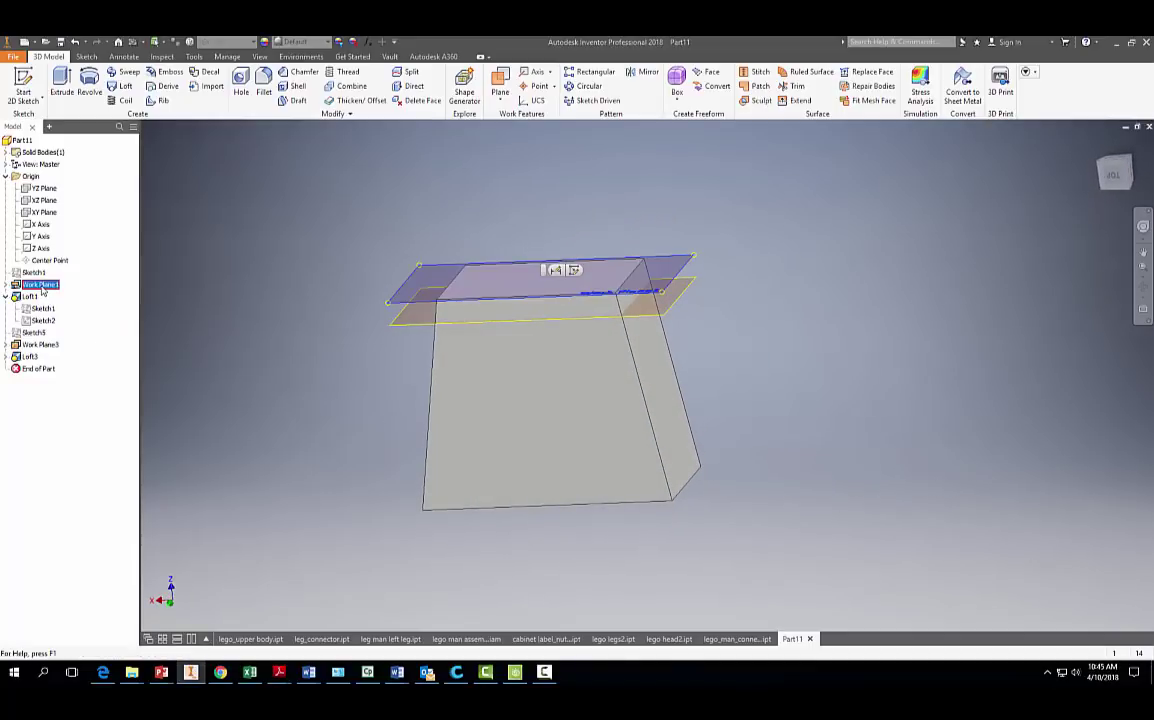
right_click(40, 284)
left_click(70, 399)
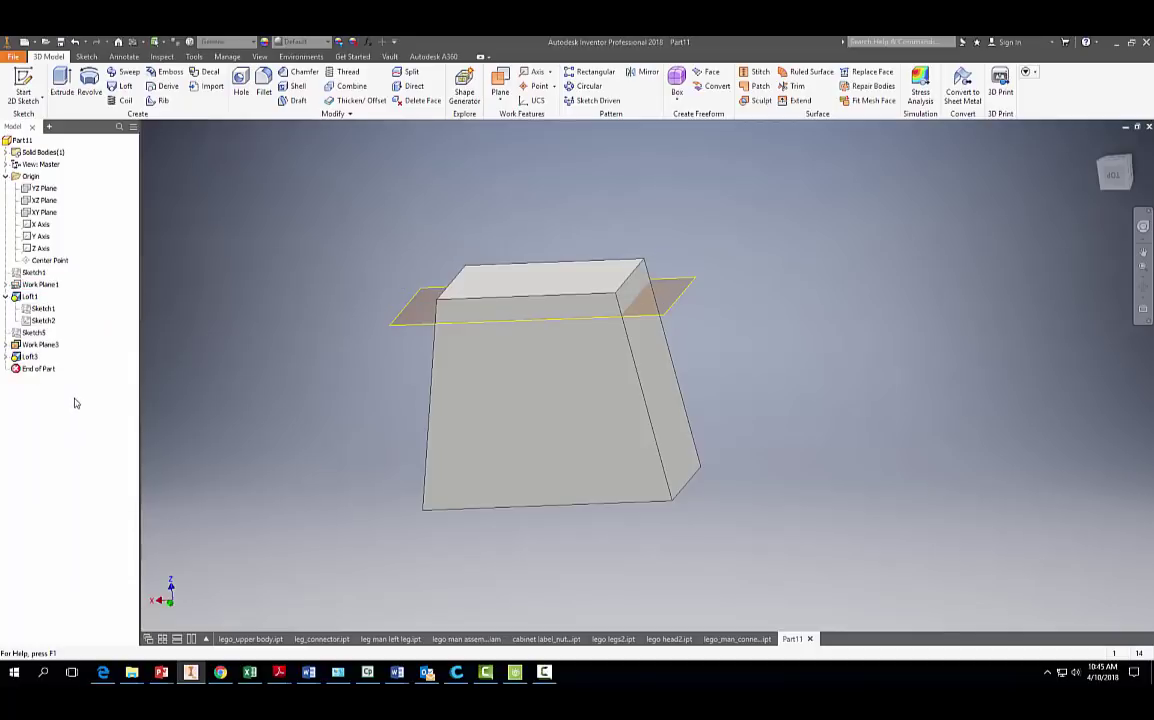
left_click(38, 345)
right_click(38, 345)
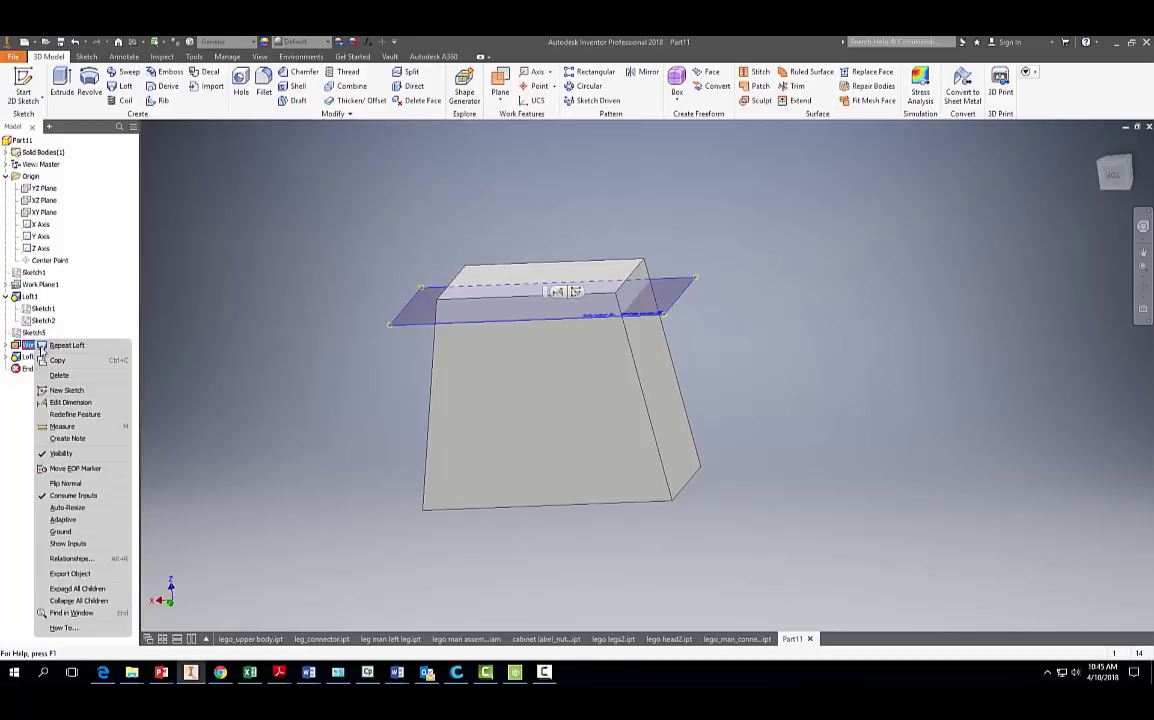
left_click(60, 406)
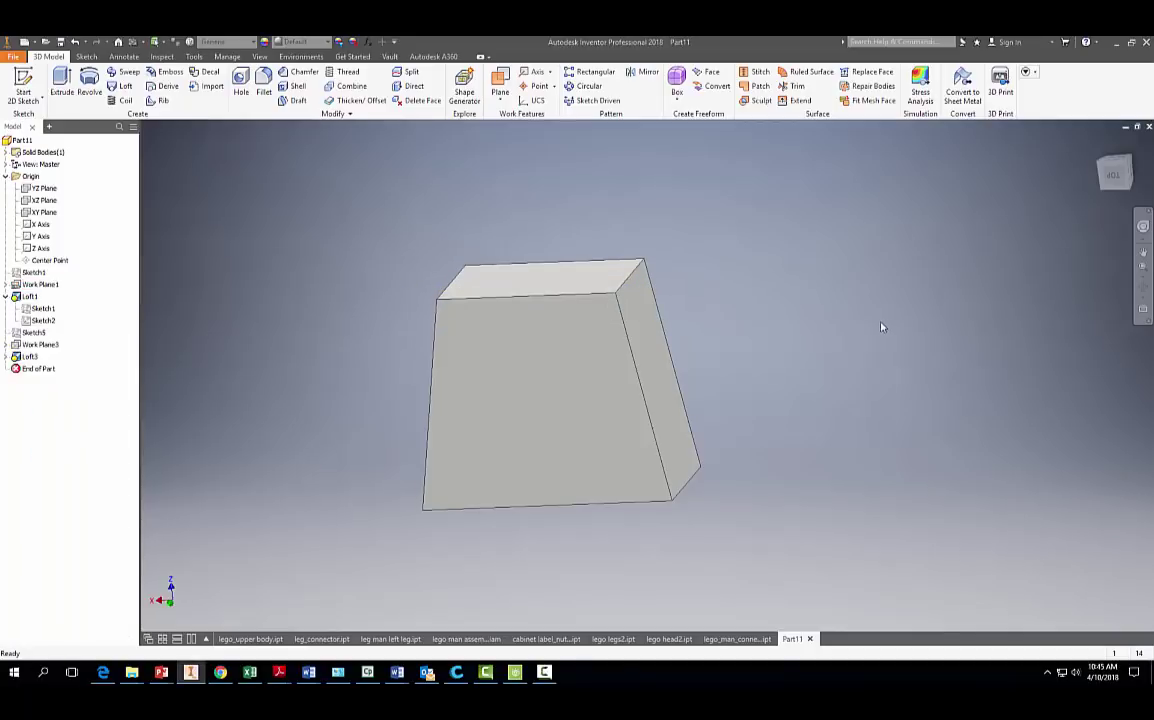
- Sketch a 4.8 mm diameter circle at the center of the torso's narrow top face and finish the sketch
middle_click_drag(881, 324, 912, 330, "shift")
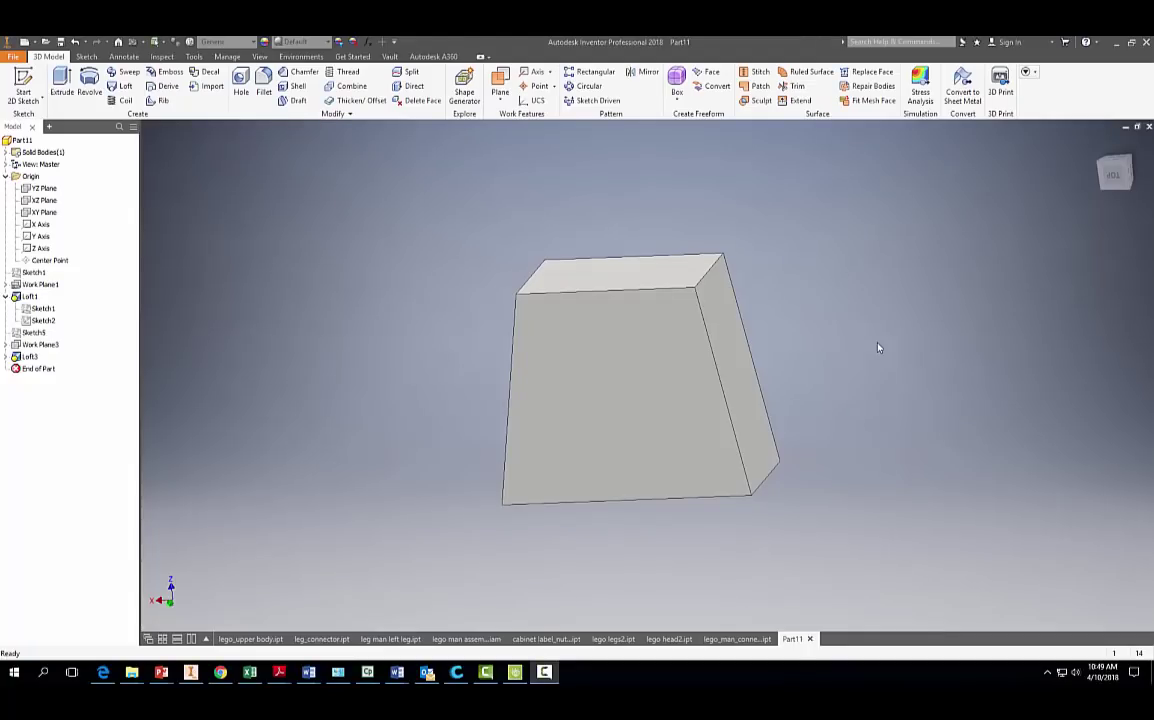
key("s")
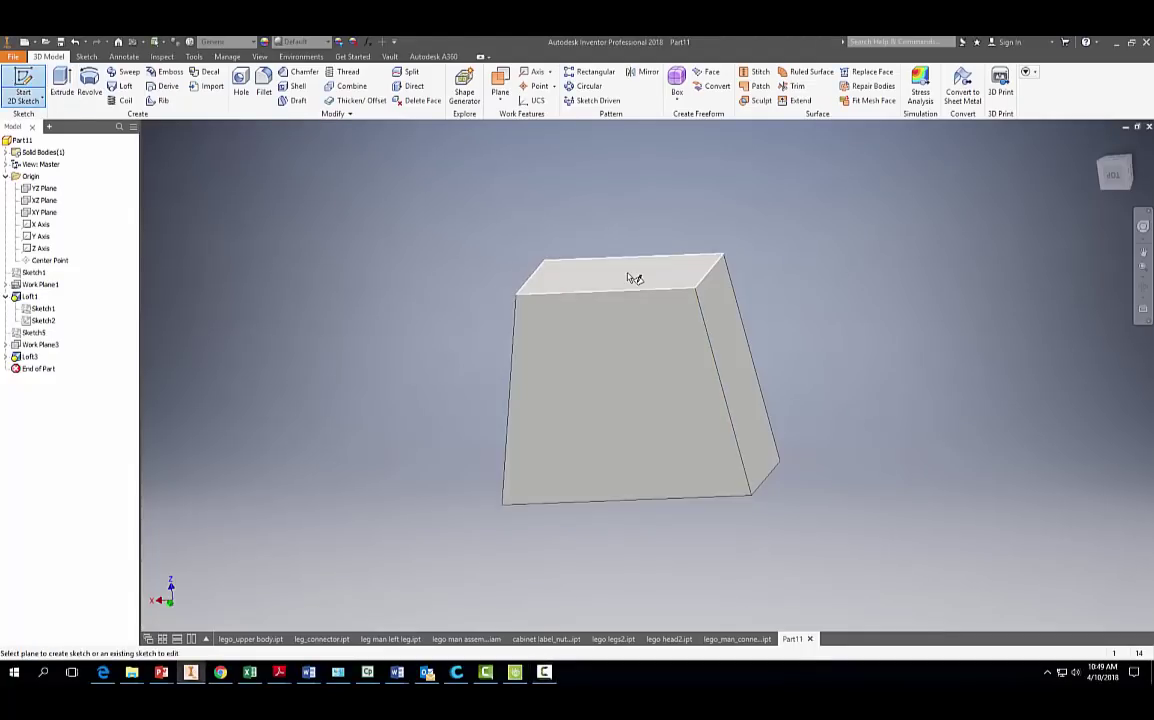
left_click(634, 278)
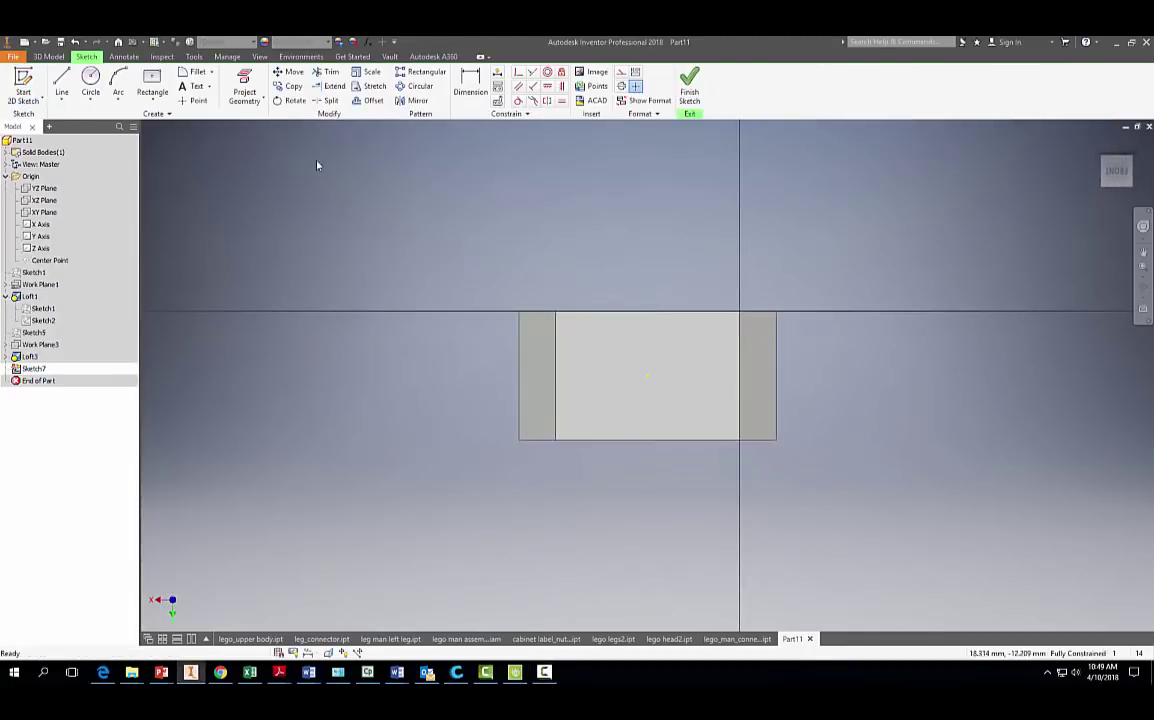
left_click(90, 78)
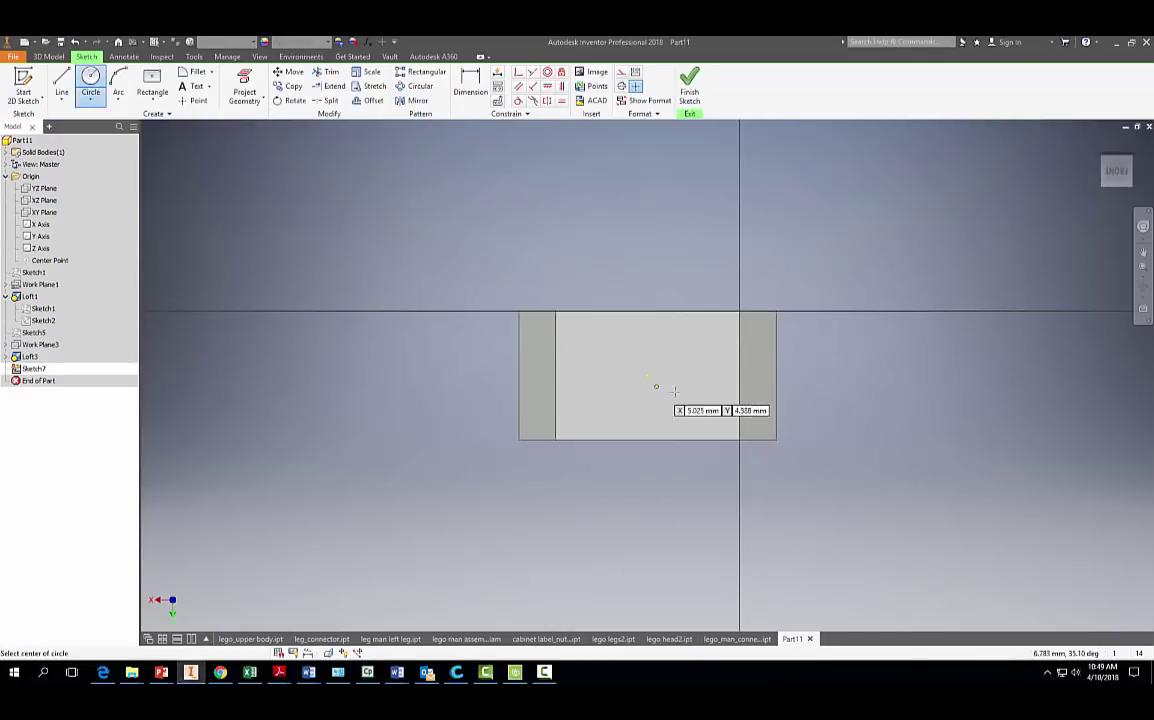
left_click(647, 376)
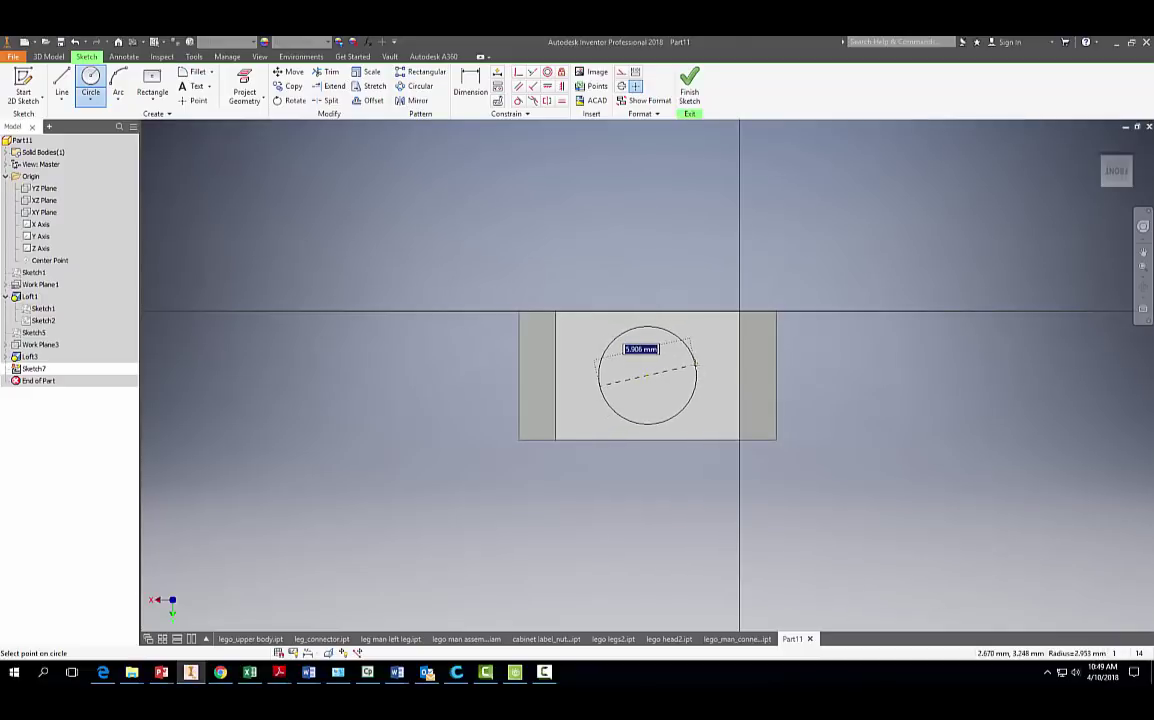
type("4.8")
key("Return")
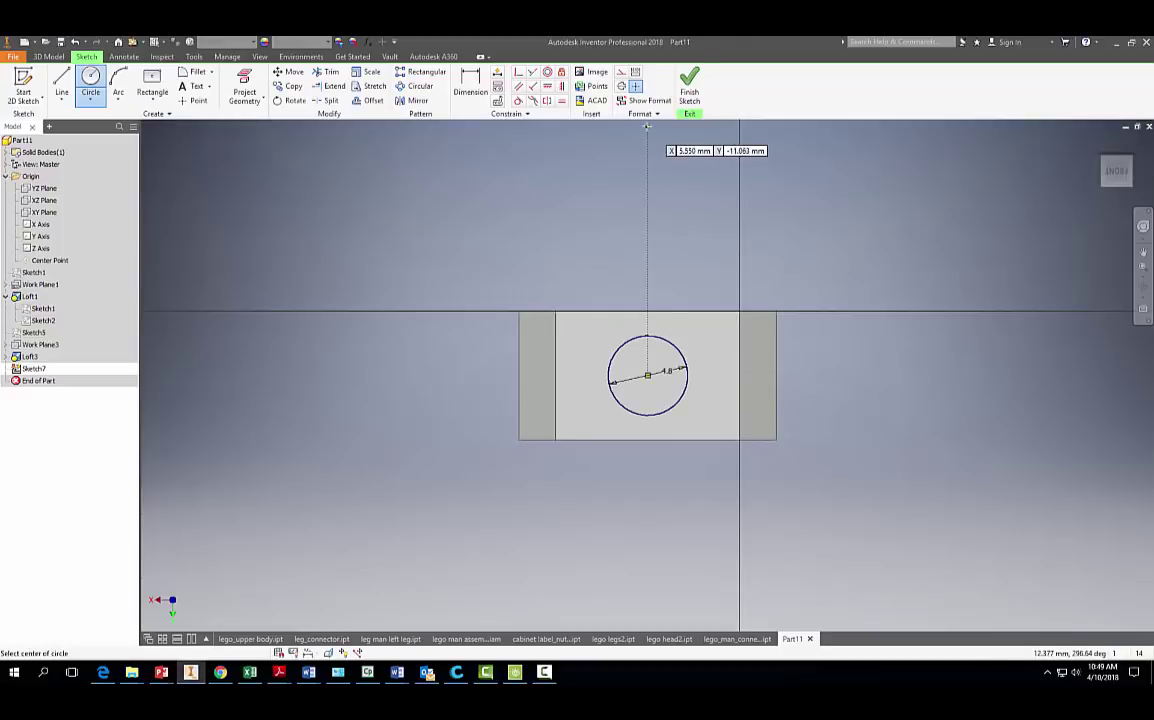
left_click(689, 92)
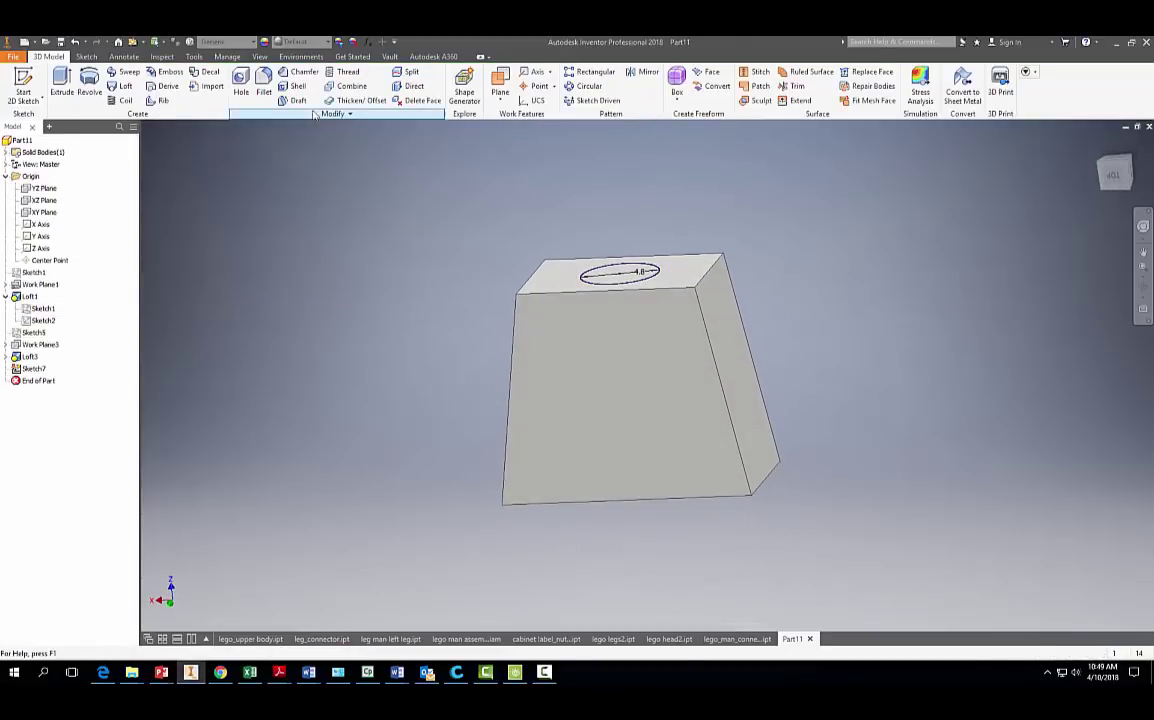
- Extrude the 4.8 mm circle upward from the torso's top face to form the neck cylinder
left_click(62, 86)
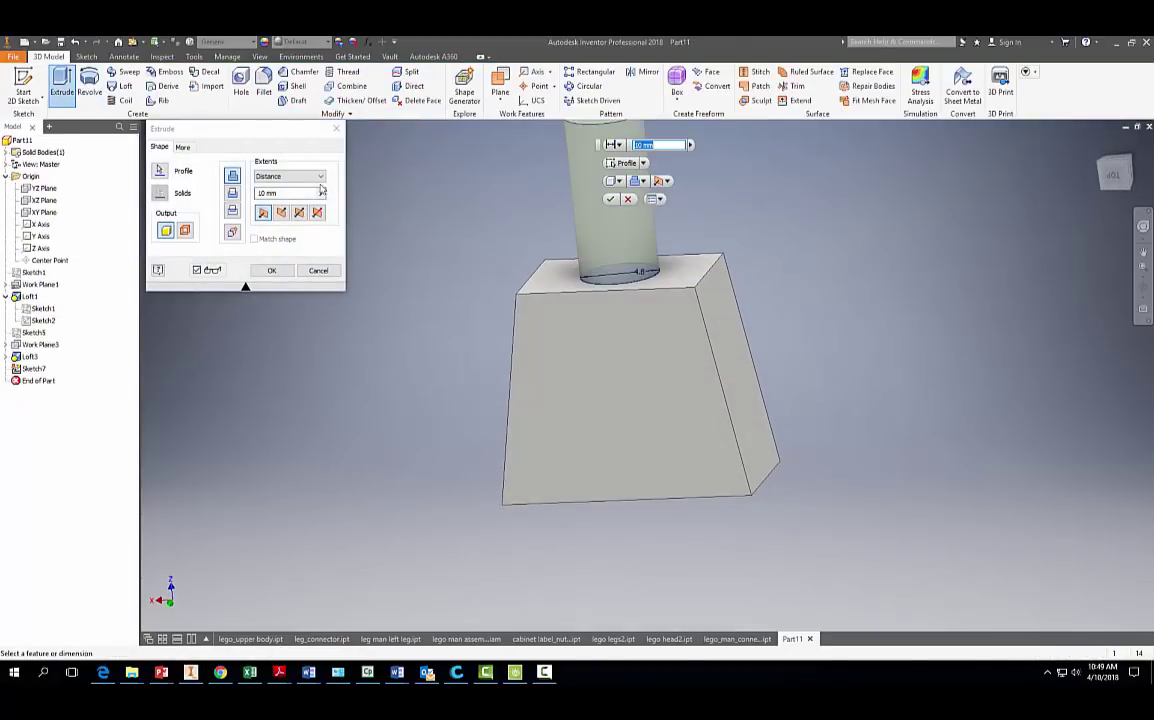
left_click(262, 194)
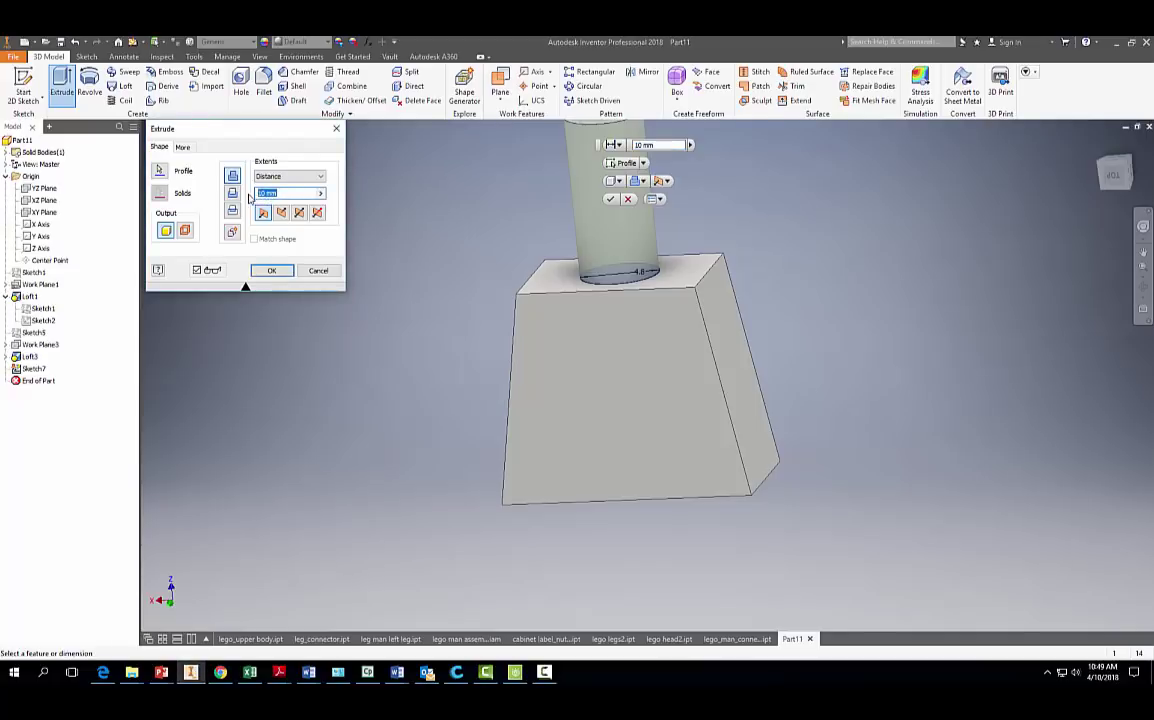
key("Return")
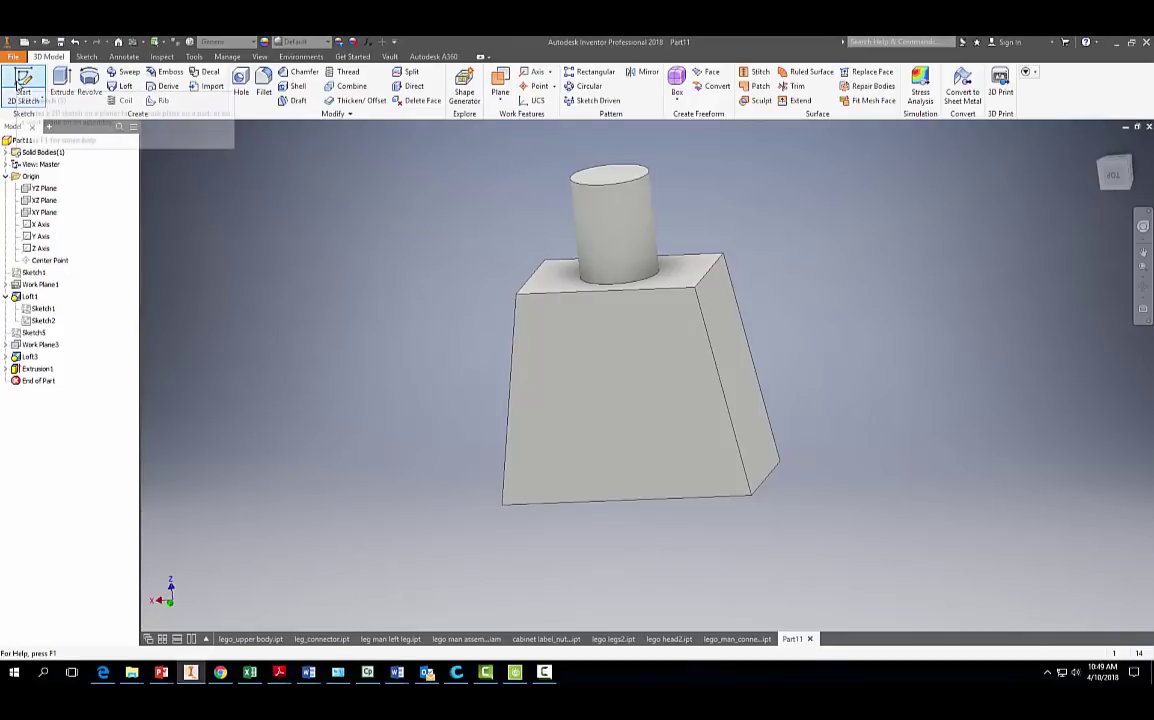
- Start a sketch on the torso's sloped side face and draw a 3.8 mm diameter circle in its upper part
left_click(22, 88)
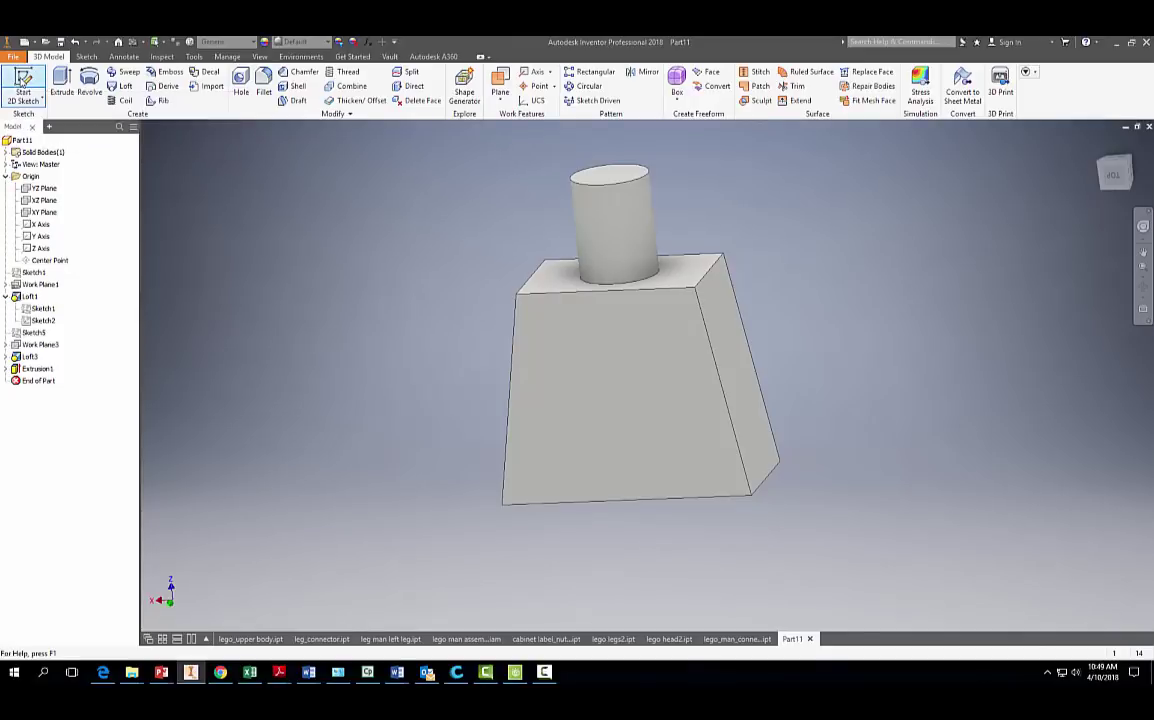
left_click(719, 331)
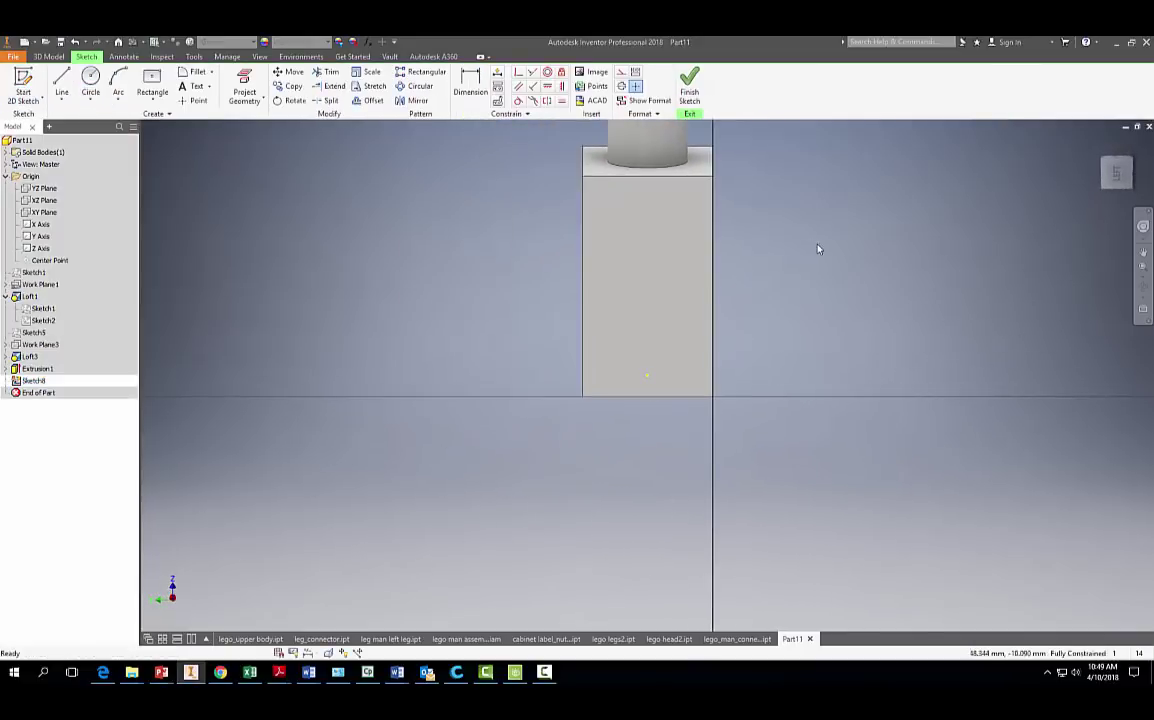
left_click(90, 86)
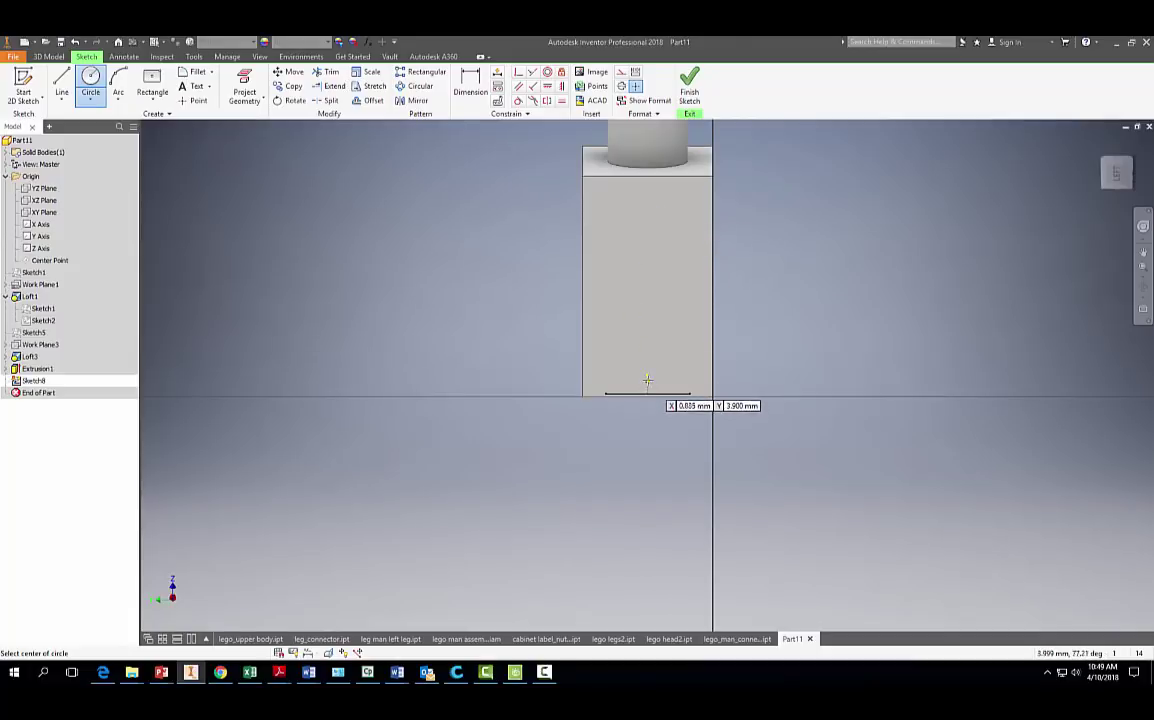
left_click(647, 241)
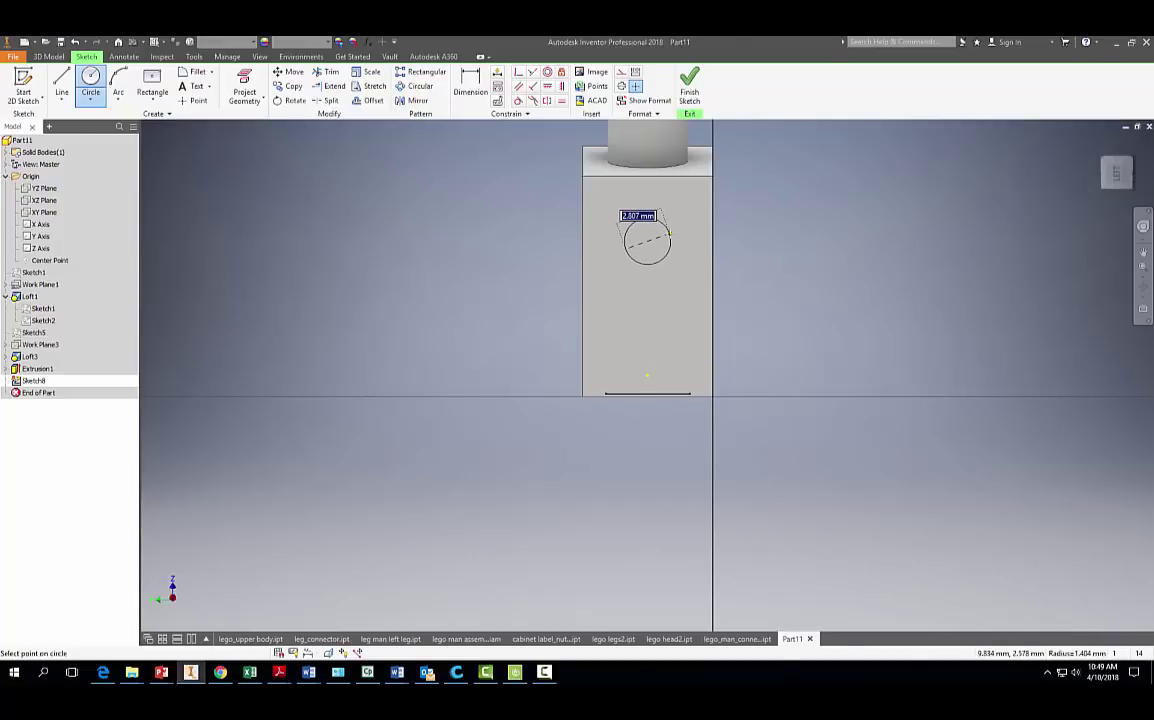
type("2")
key("Return")
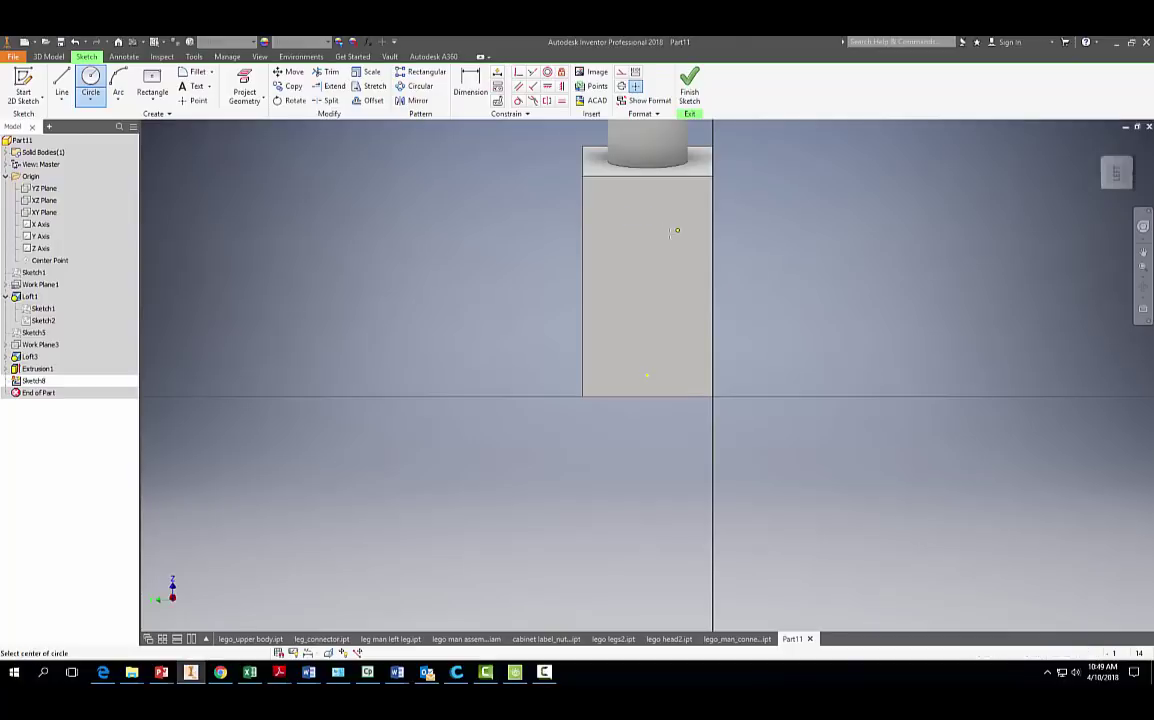
- Dimension the circle's center 3.9 mm from the side face's long edge
left_click(478, 88)
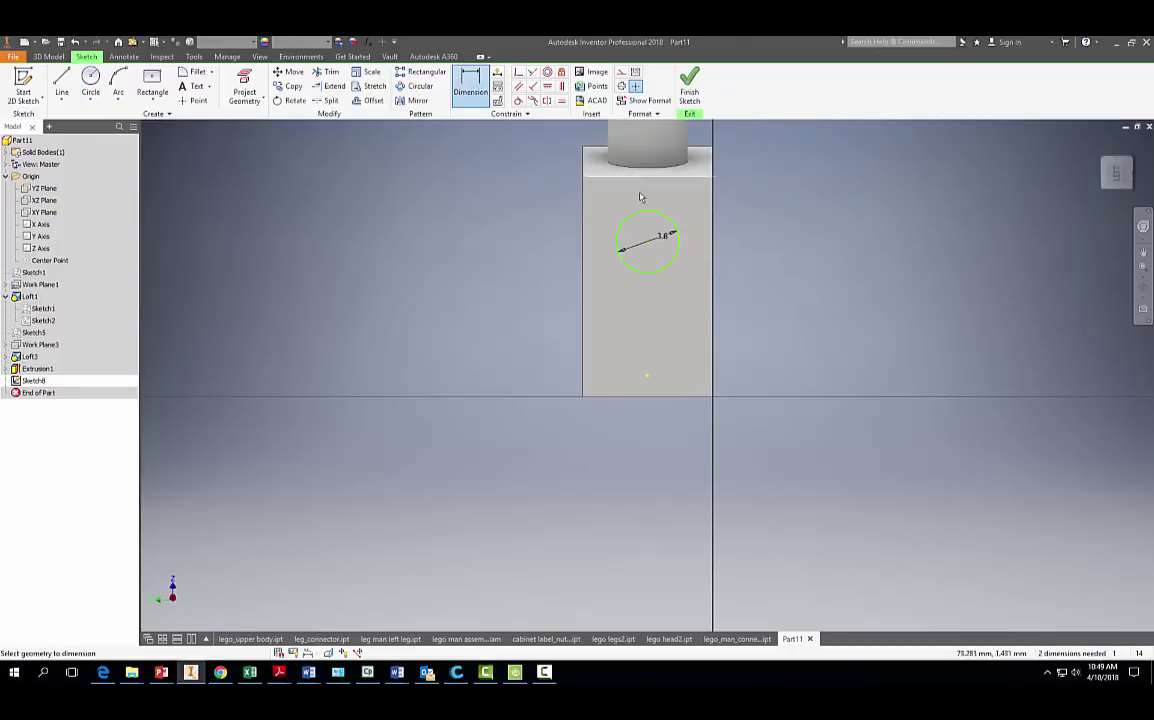
left_click(714, 263)
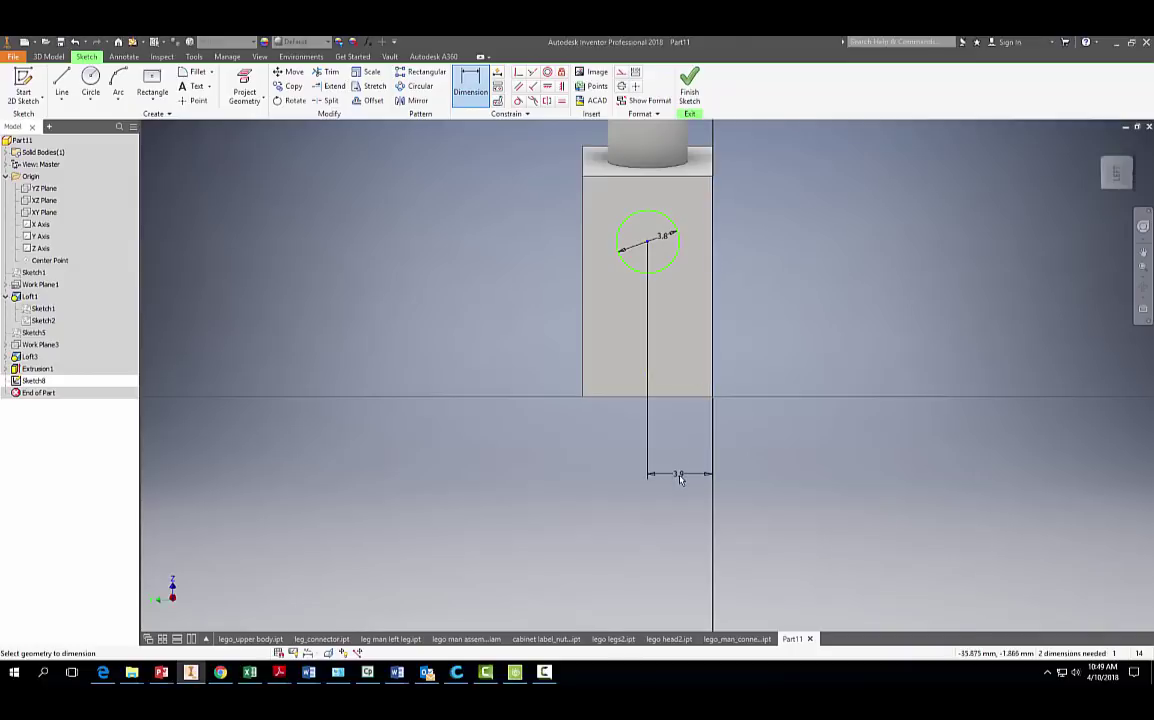
left_click(680, 477)
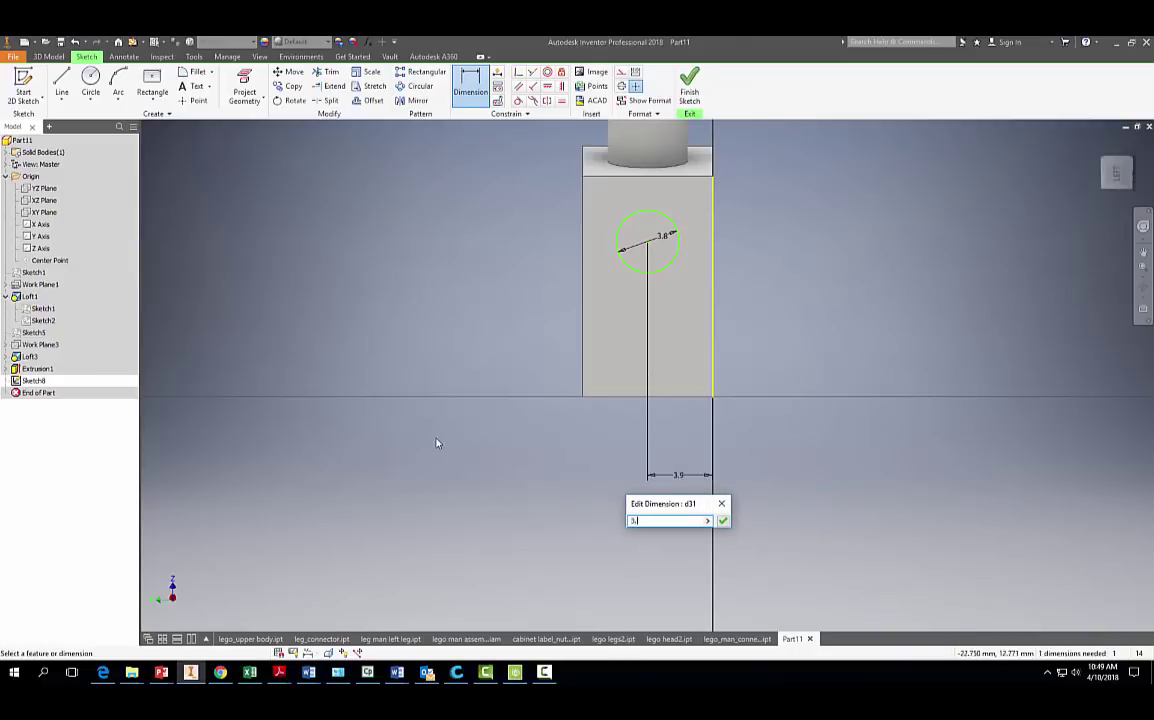
key("Return")
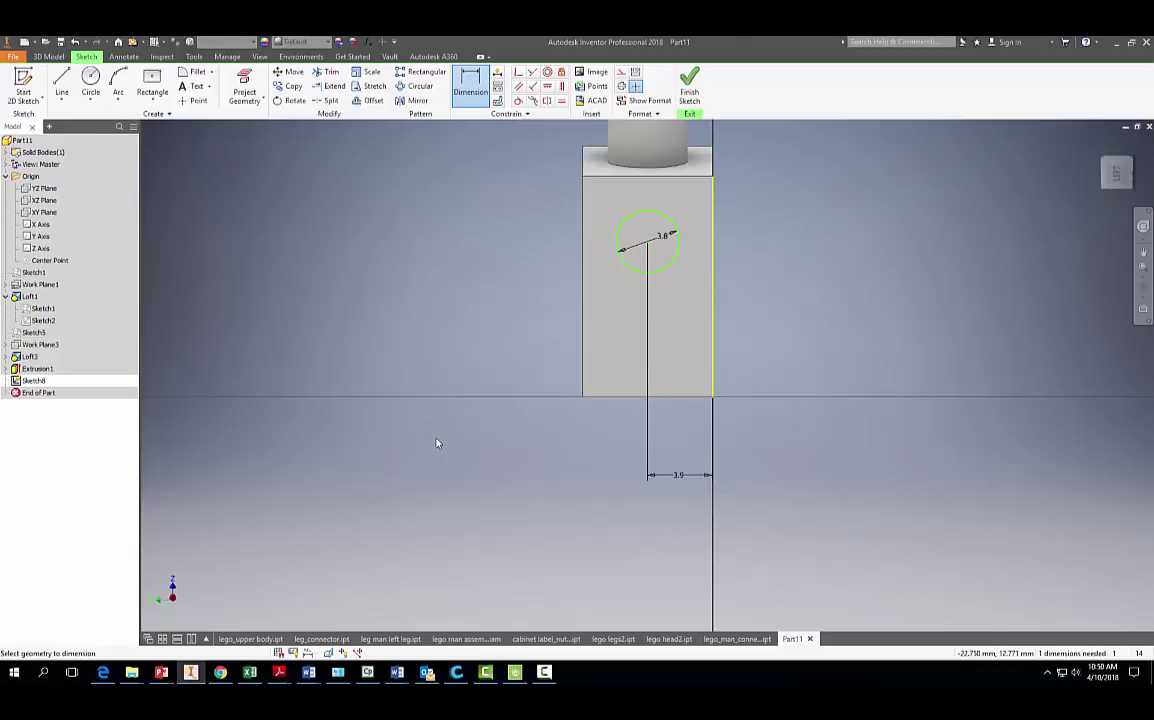
- Dimension the circle's center 9.2 mm above the side face's bottom edge and finish the sketch
left_click(650, 246)
left_click(695, 397)
left_click(790, 341)
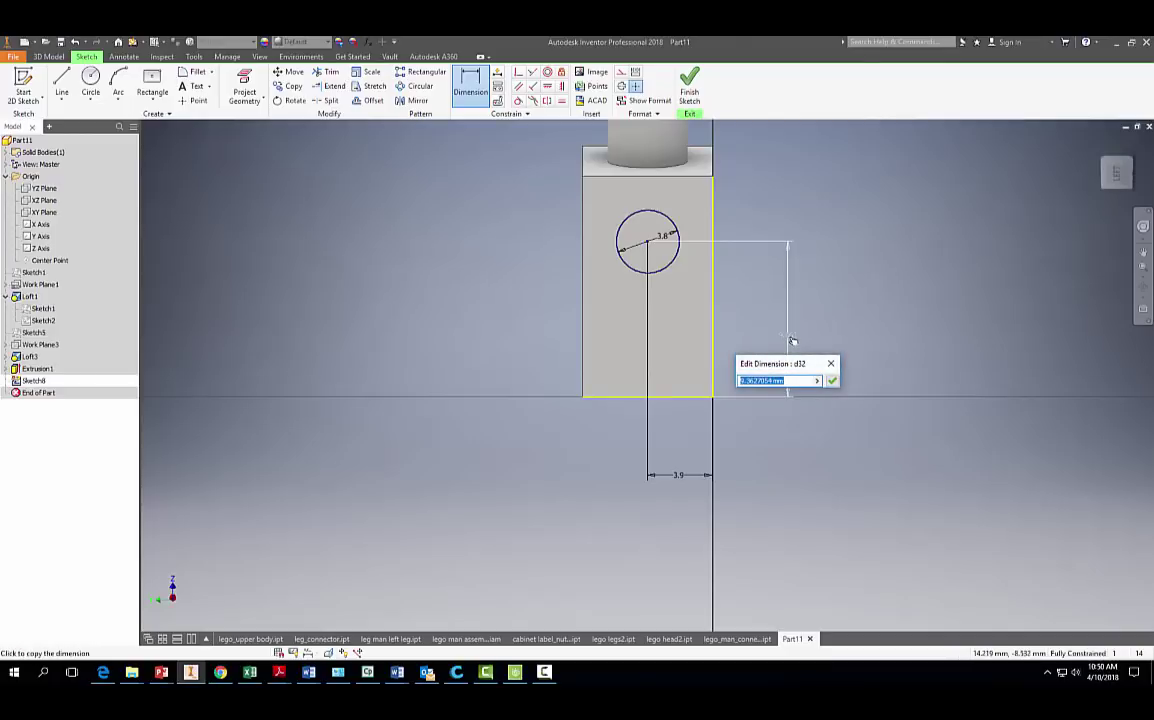
type("9.2")
key("Return")
left_click(690, 92)
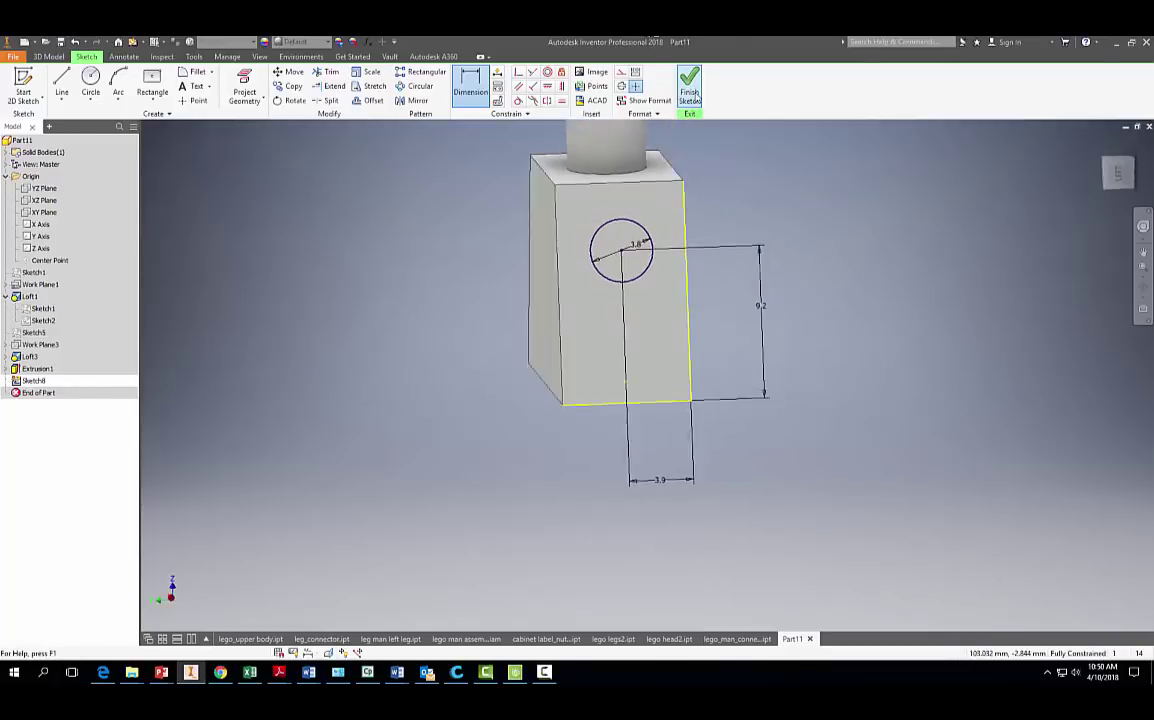
- Extrude the 3.8 mm circle inward as a 2 mm cut to form the arm hole in the torso's side
left_click(62, 92)
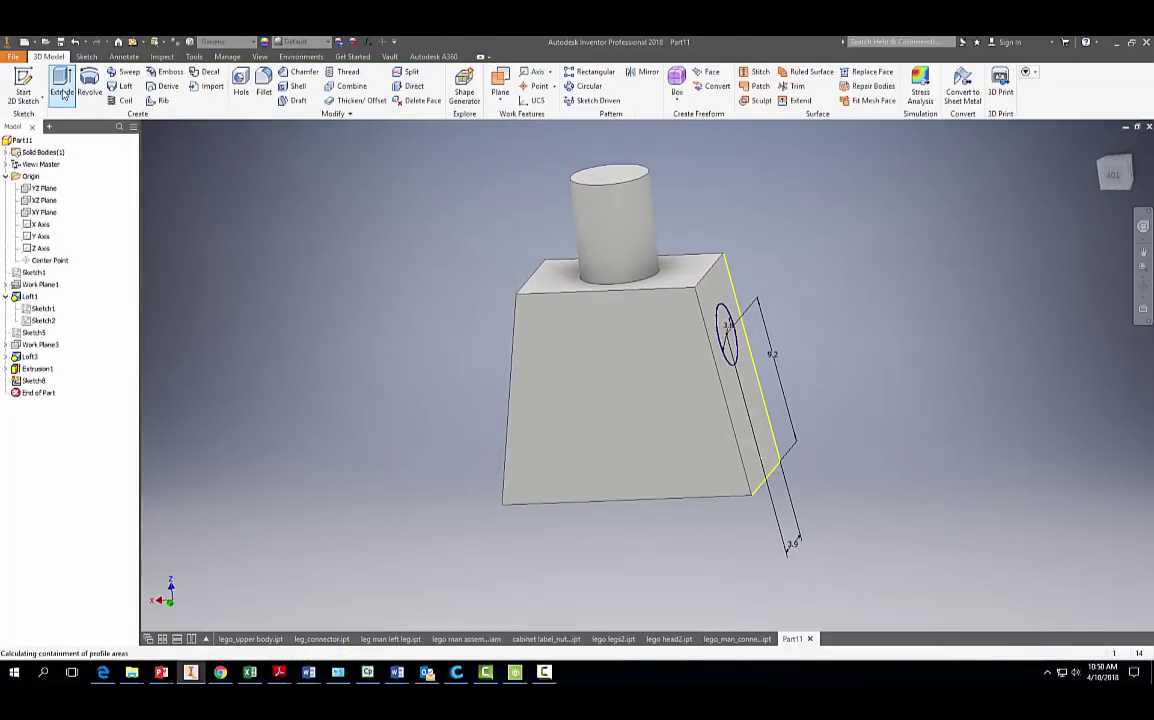
left_click(727, 327)
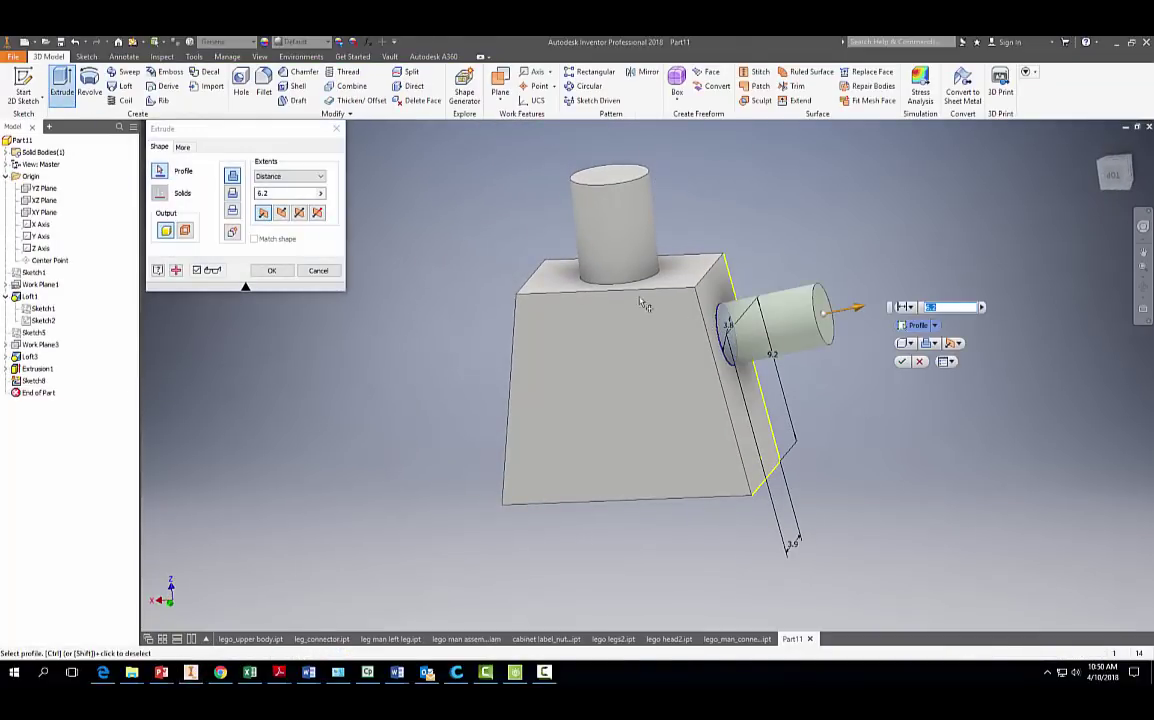
left_click(281, 214)
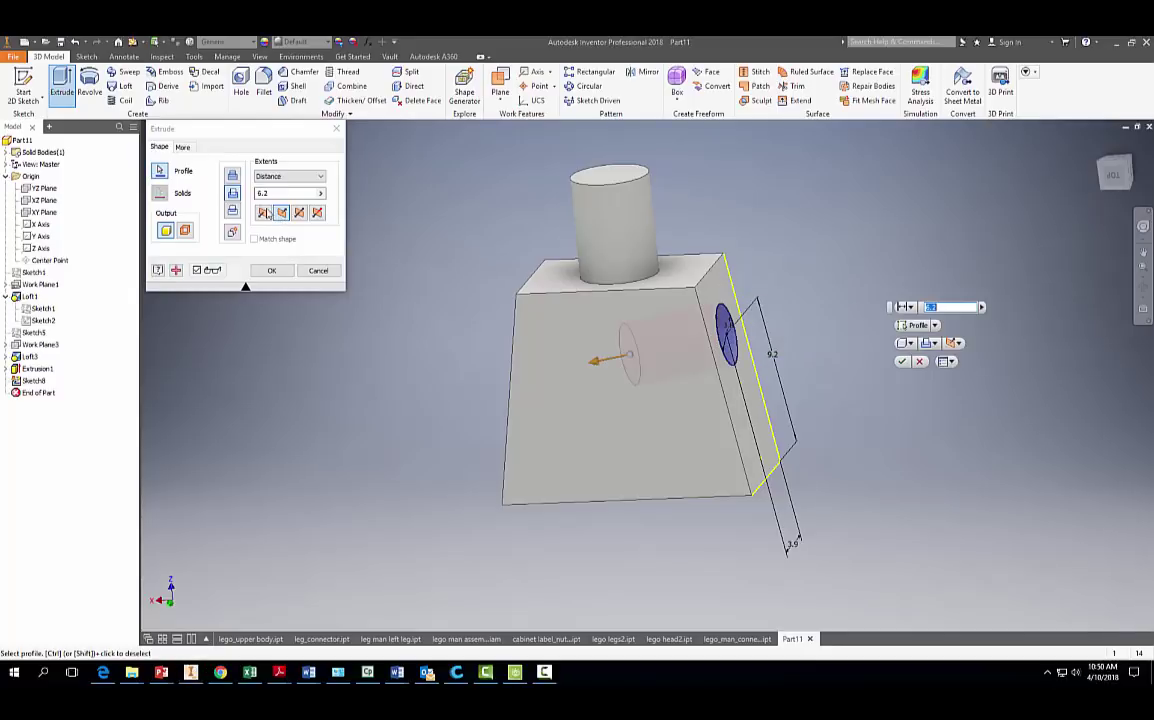
double_click(262, 195)
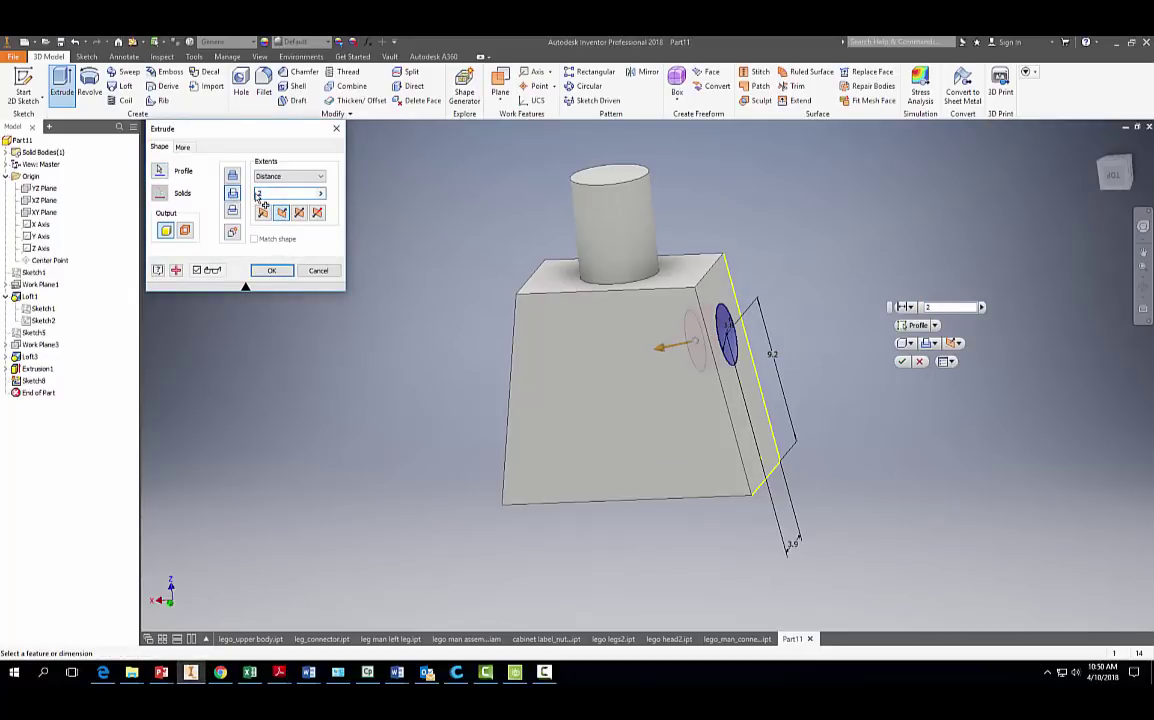
left_click(270, 271)
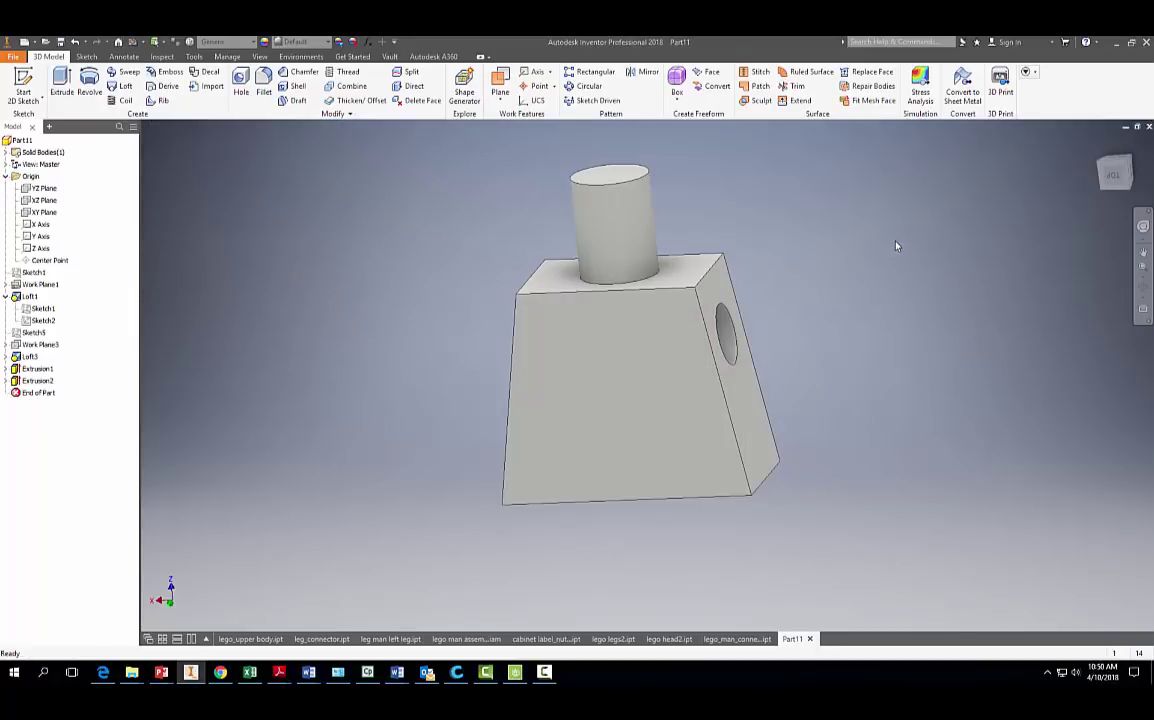
- Mirror the arm hole cut across the YZ plane onto the torso's opposite side
middle_click_drag(896, 247, 883, 294, "shift")
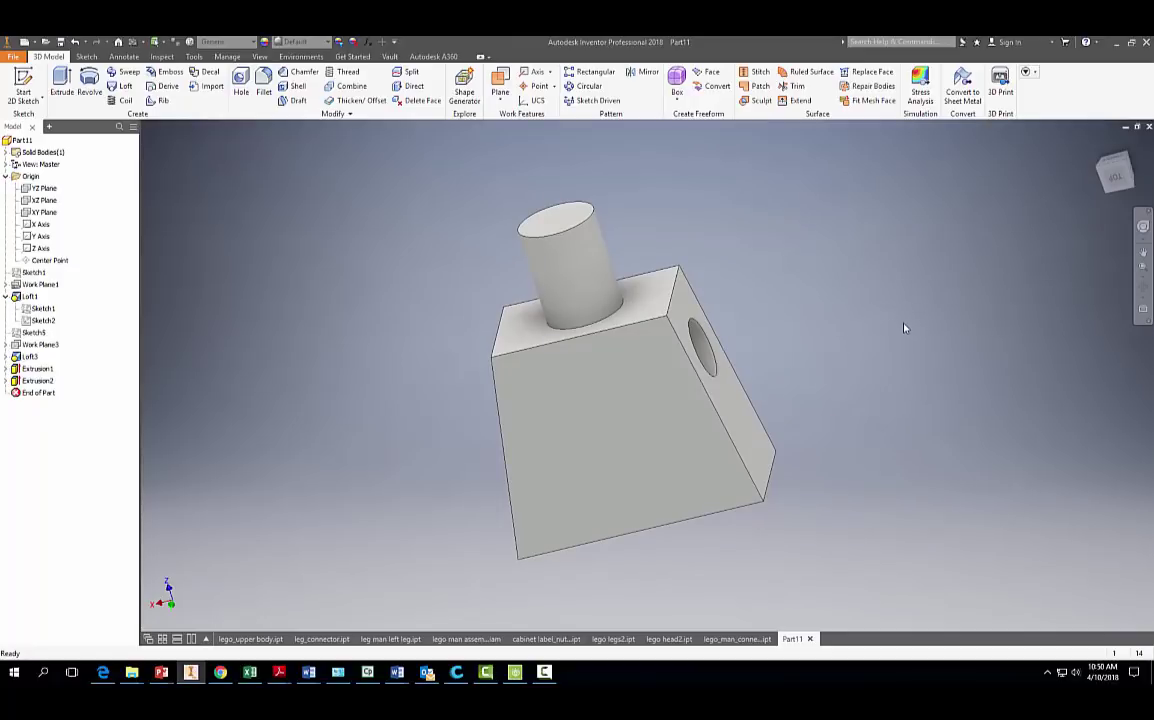
left_click(641, 78)
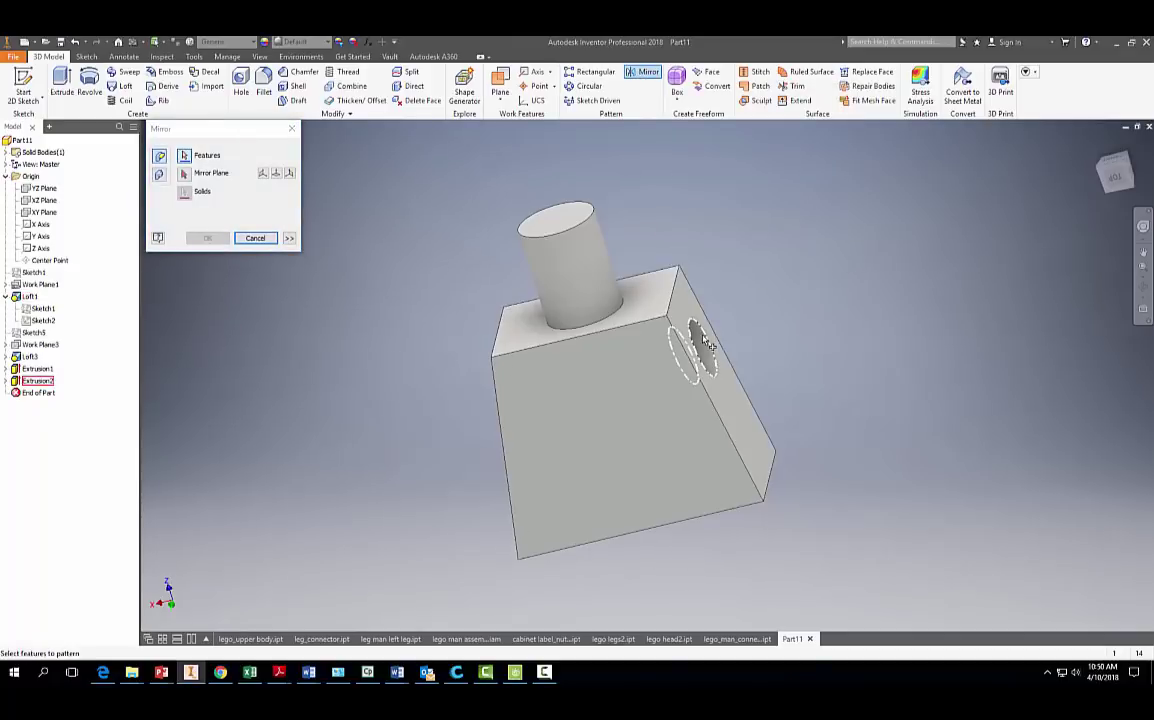
left_click(705, 342)
left_click(184, 173)
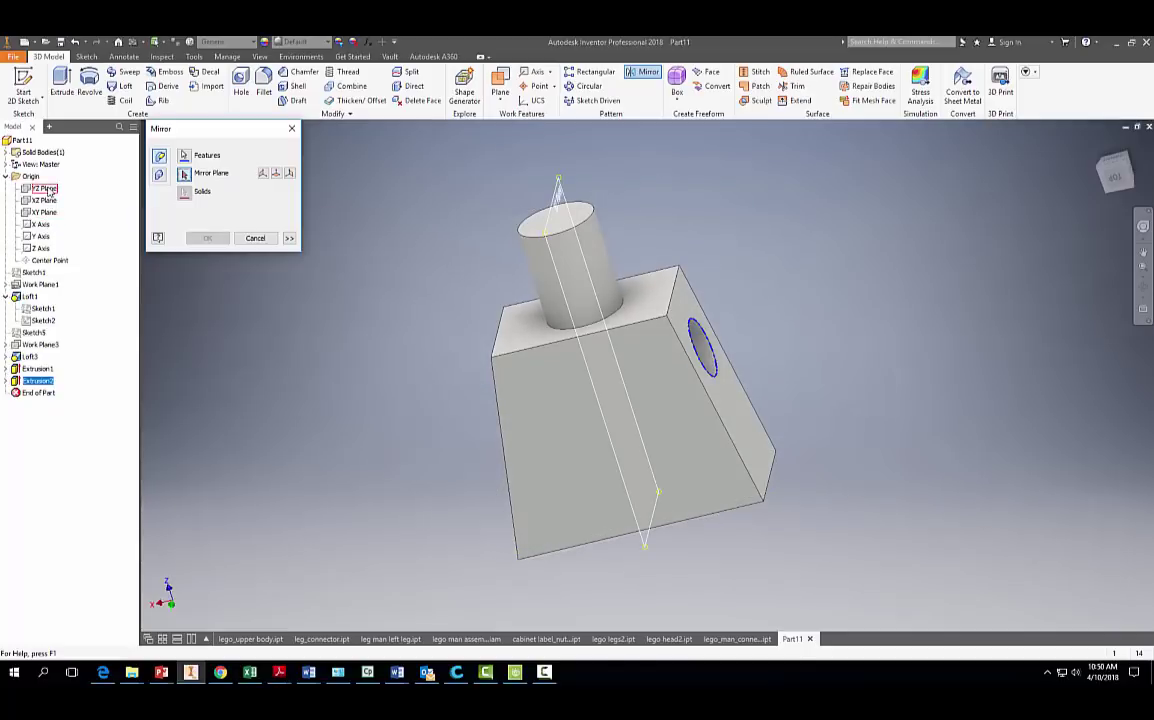
left_click(47, 190)
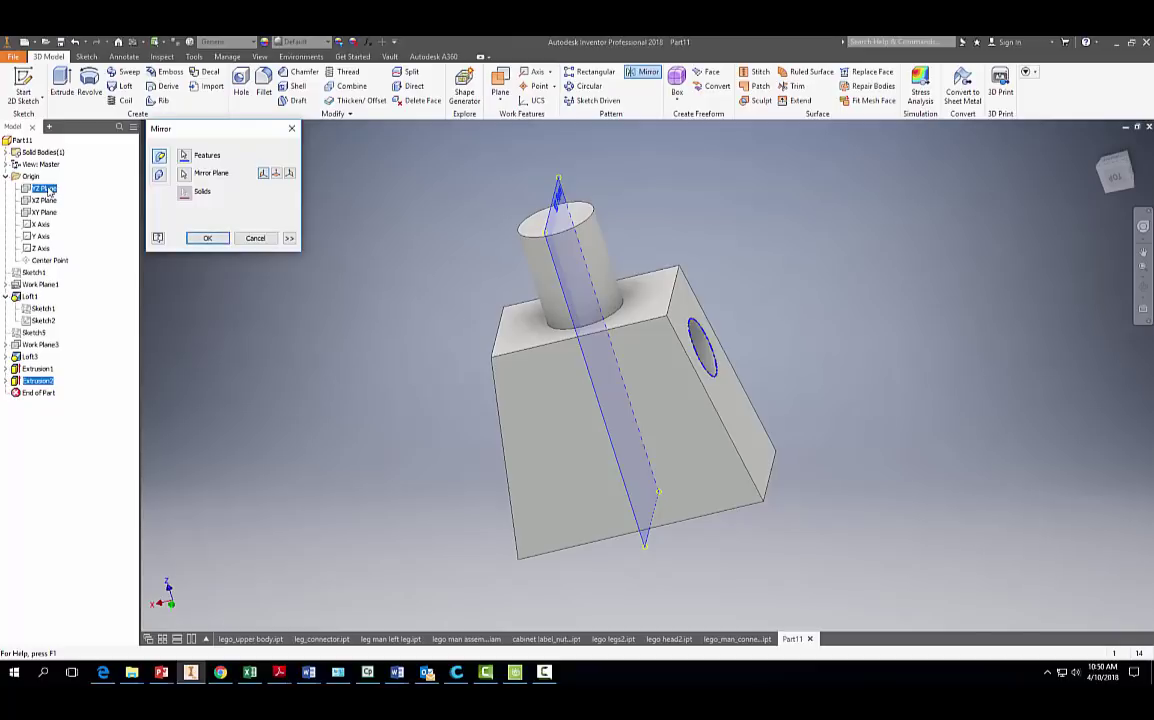
left_click(205, 239)
middle_click_drag(303, 302, 248, 280, "shift")
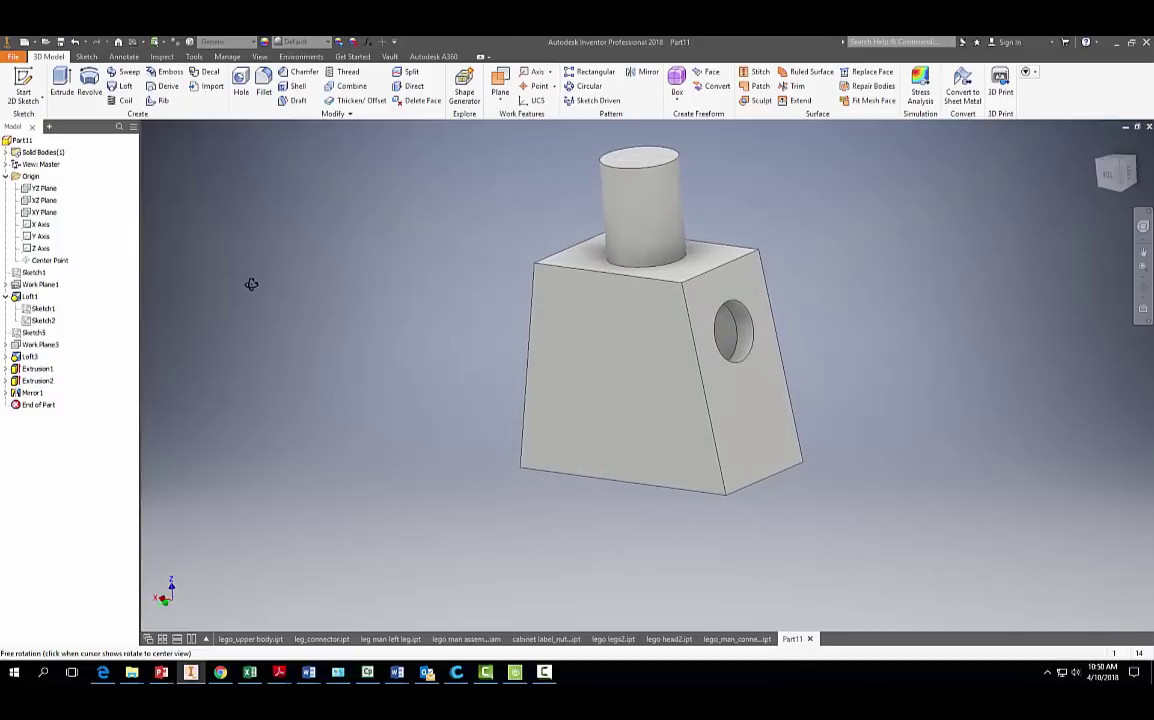
- Sketch a small right triangle on the torso's open bottom rim, its base about 0.84 mm long on the cavity's long inner edge
middle_click_drag(888, 392, 853, 312, "shift")
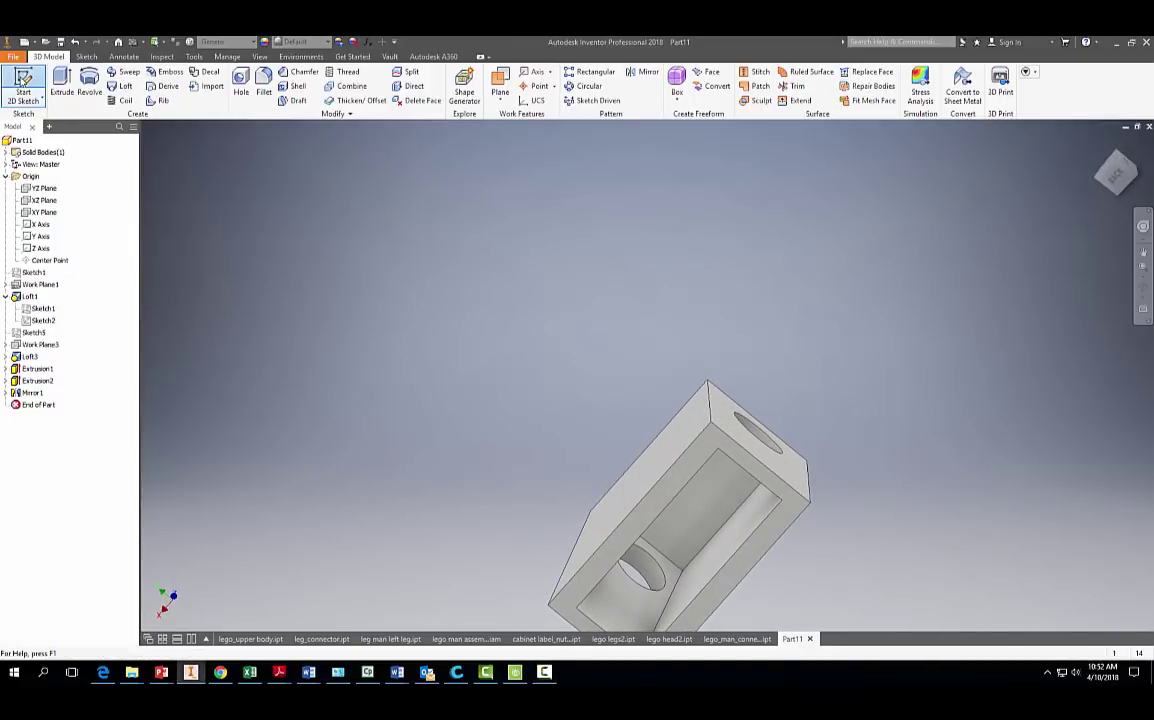
left_click(23, 85)
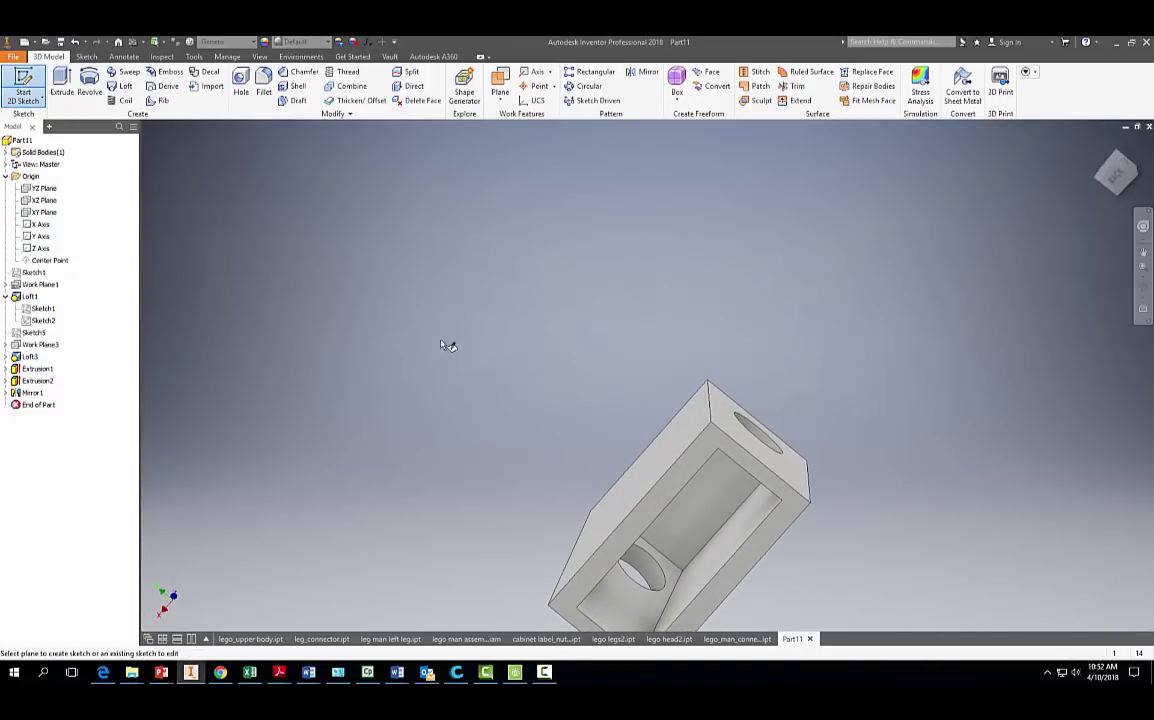
left_click(785, 521)
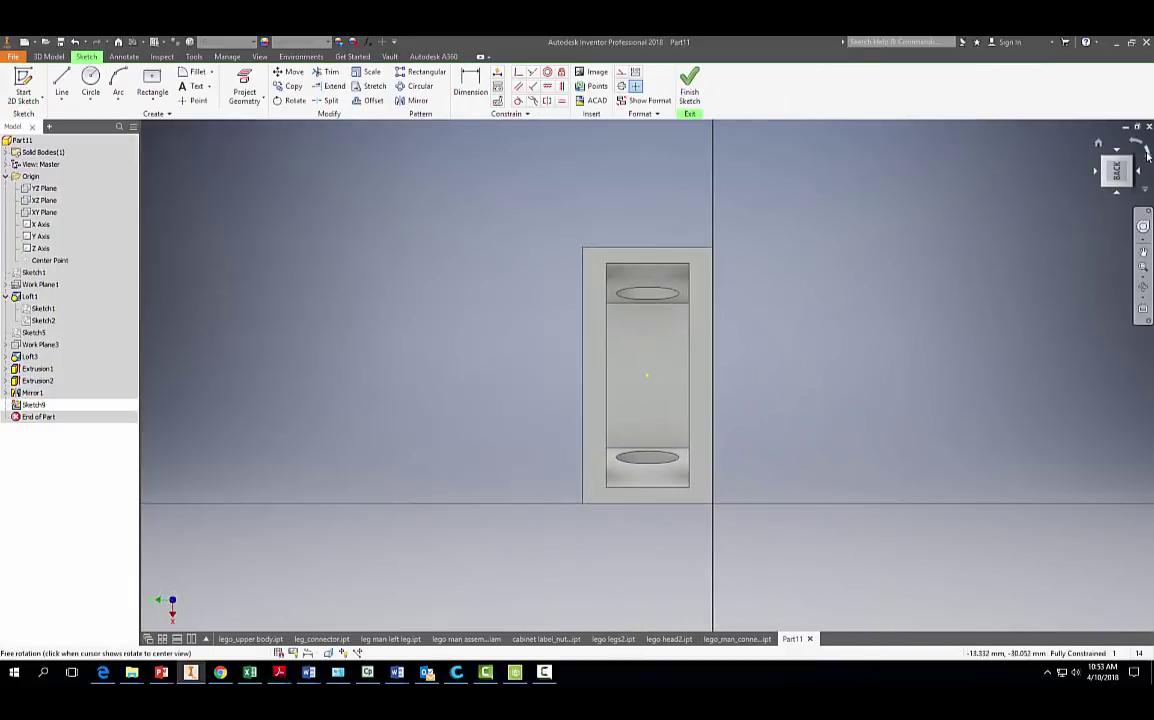
left_click(1146, 151)
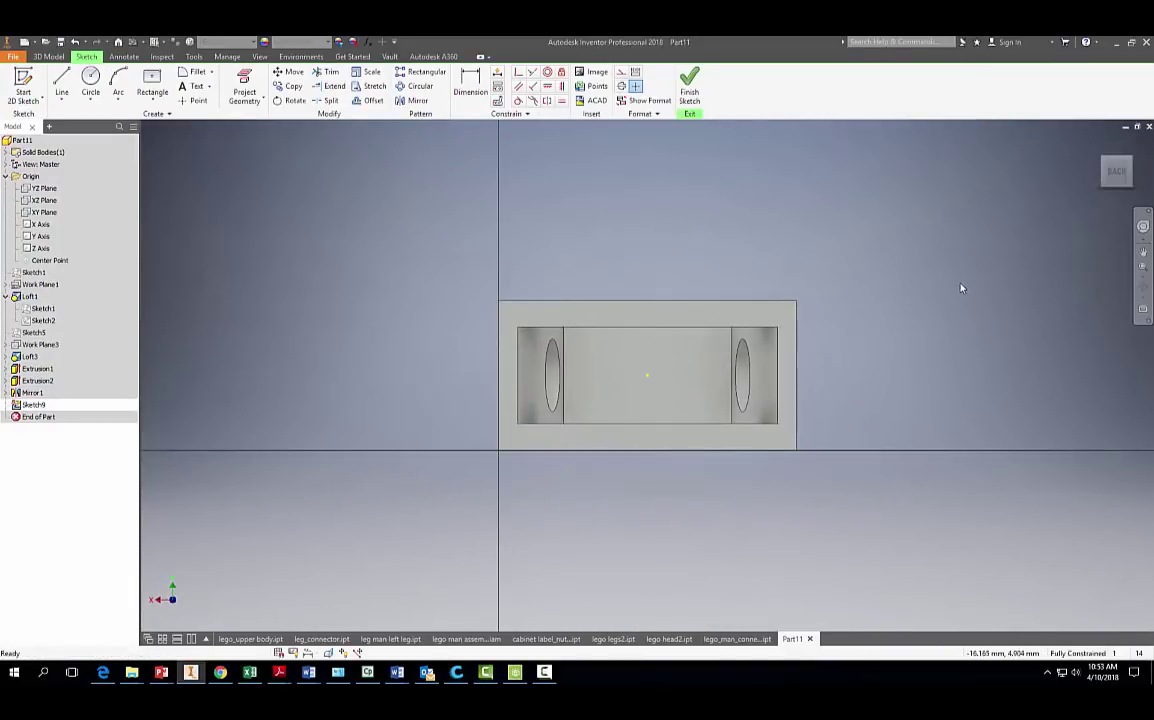
scroll(966, 291, "up", 3)
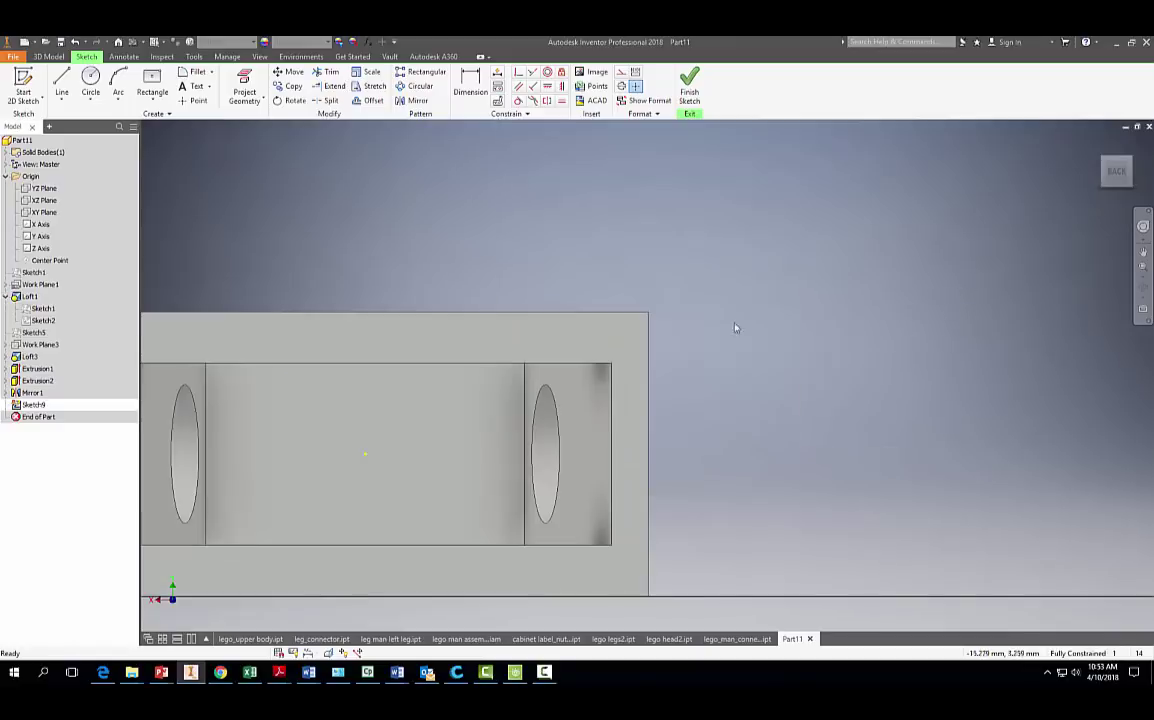
left_click(62, 84)
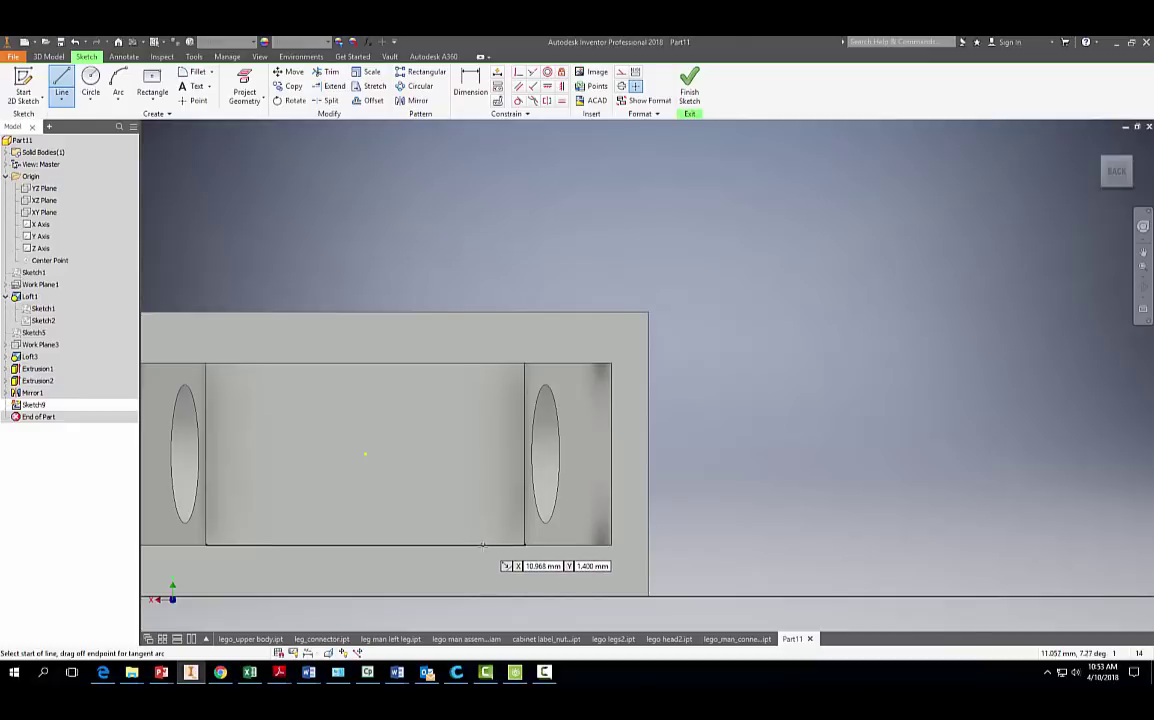
left_click(482, 541)
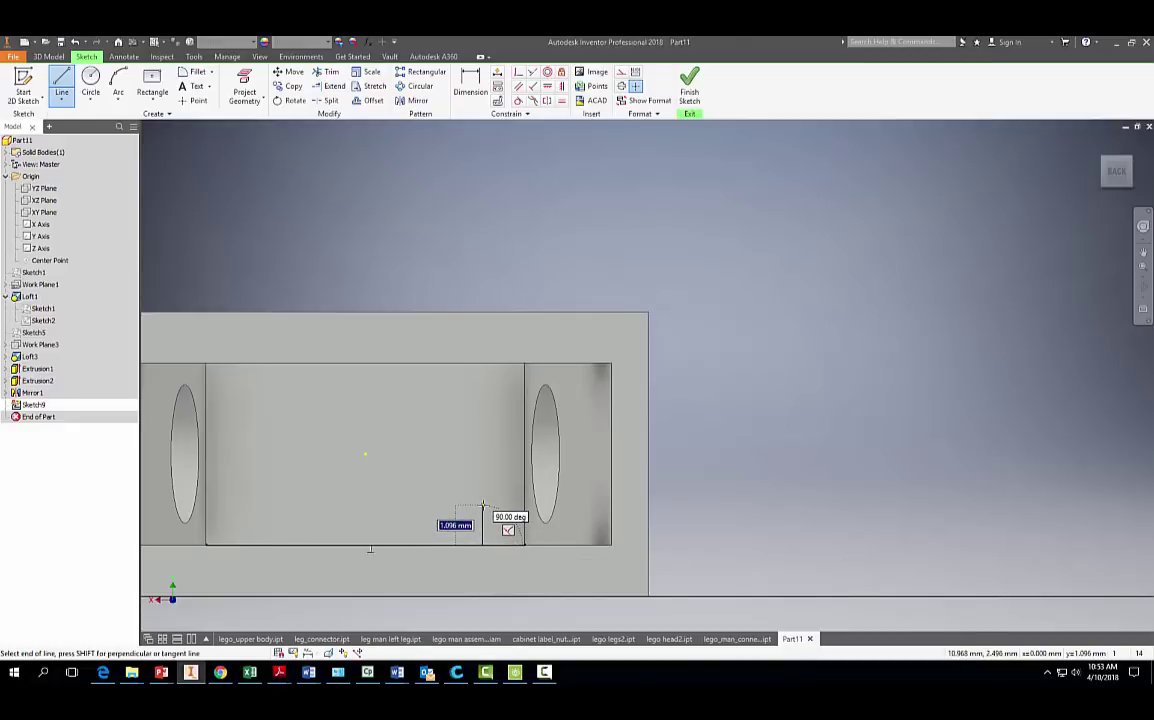
left_click(482, 503)
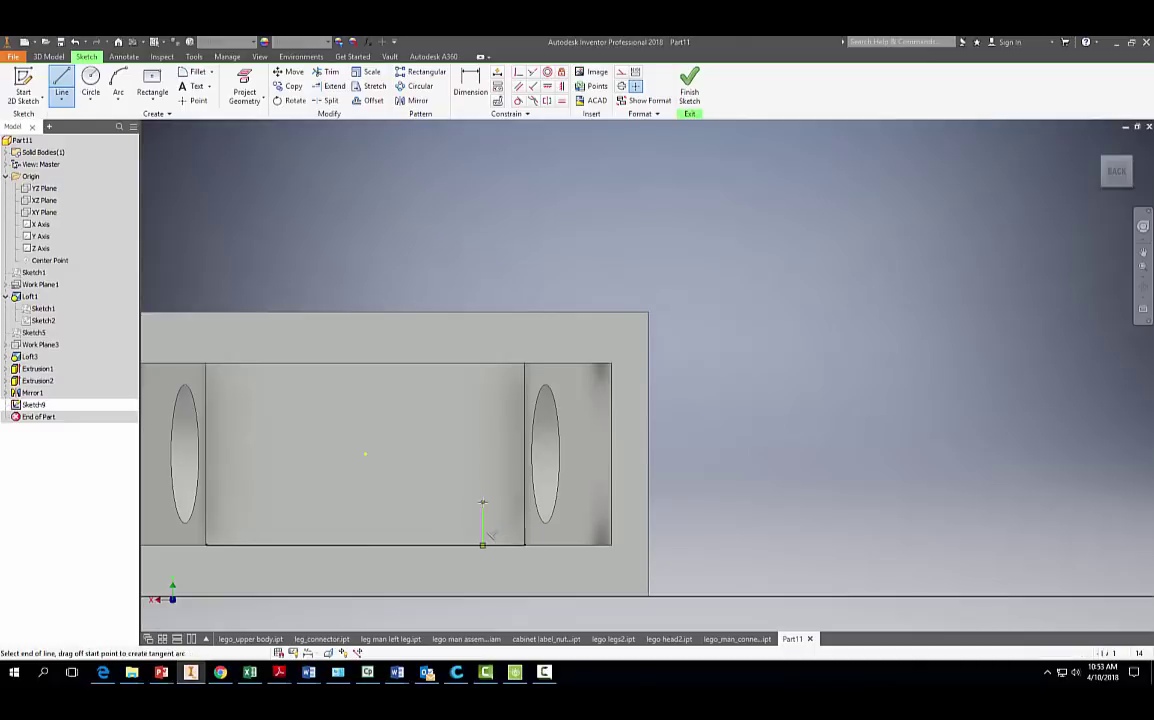
left_click(513, 545)
left_click(482, 545)
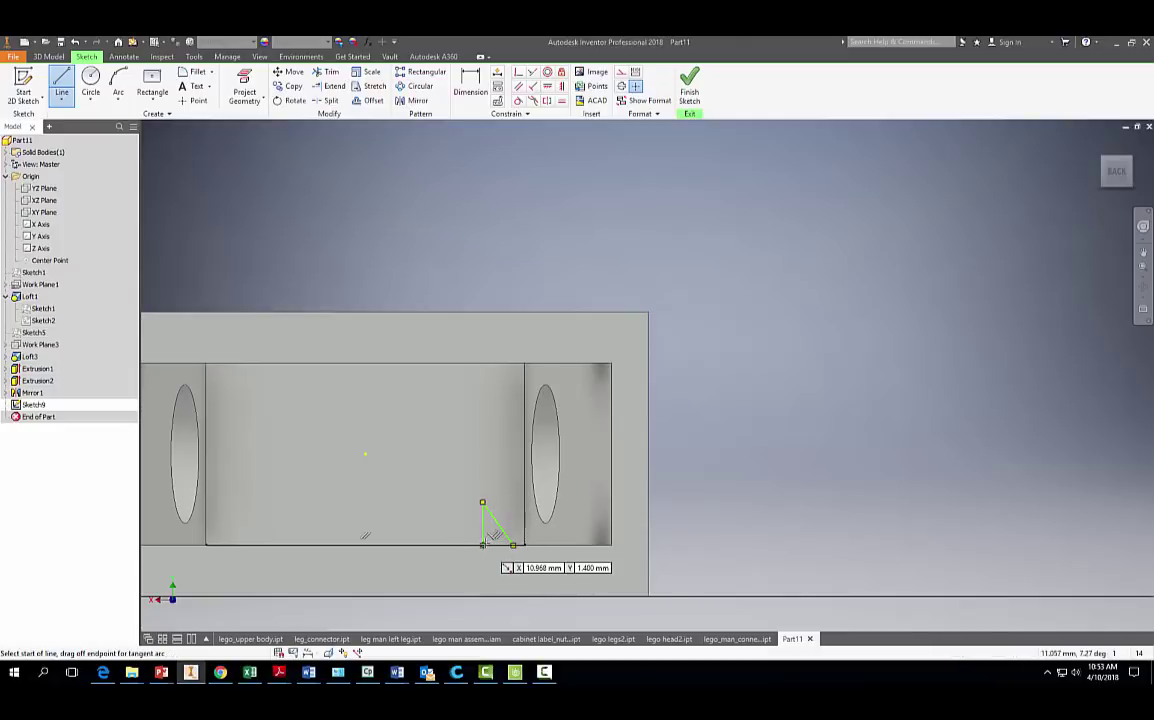
key("Escape")
- Dimension the small triangle's base along the cavity's inner edge
mouse_move(669, 500)
middle_mouse_down()
mouse_move(708, 420)
mouse_move(711, 296)
middle_mouse_up()
left_click(470, 83)
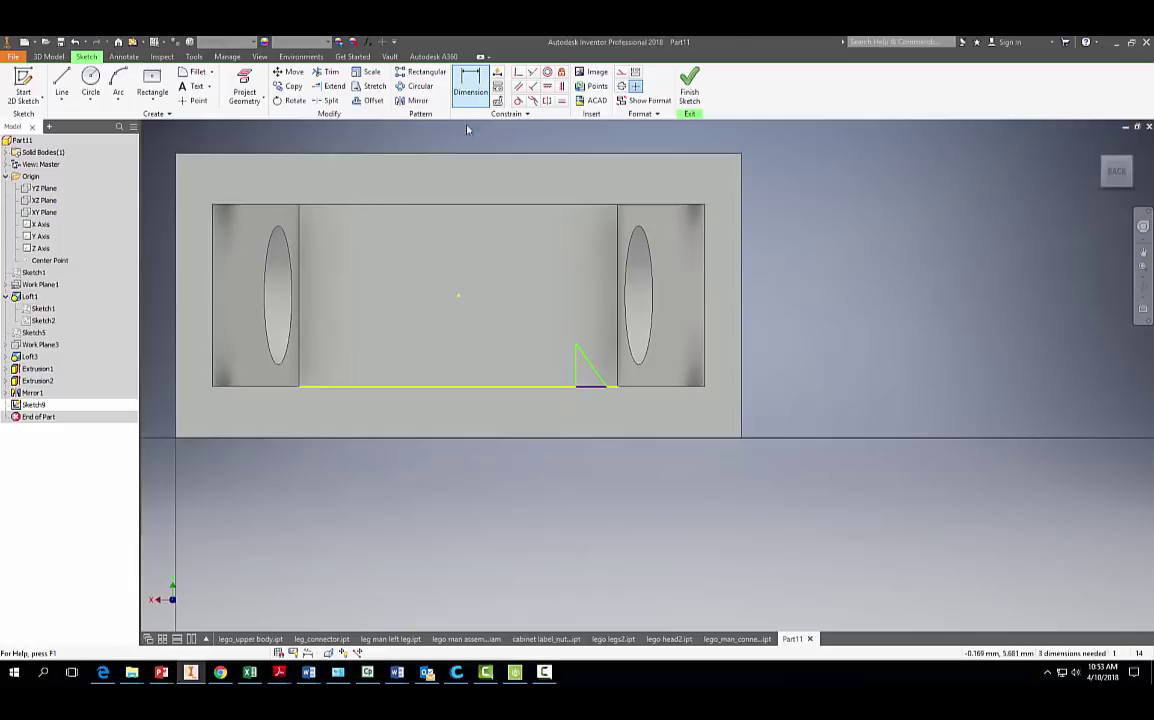
left_click(588, 388)
left_click(594, 407)
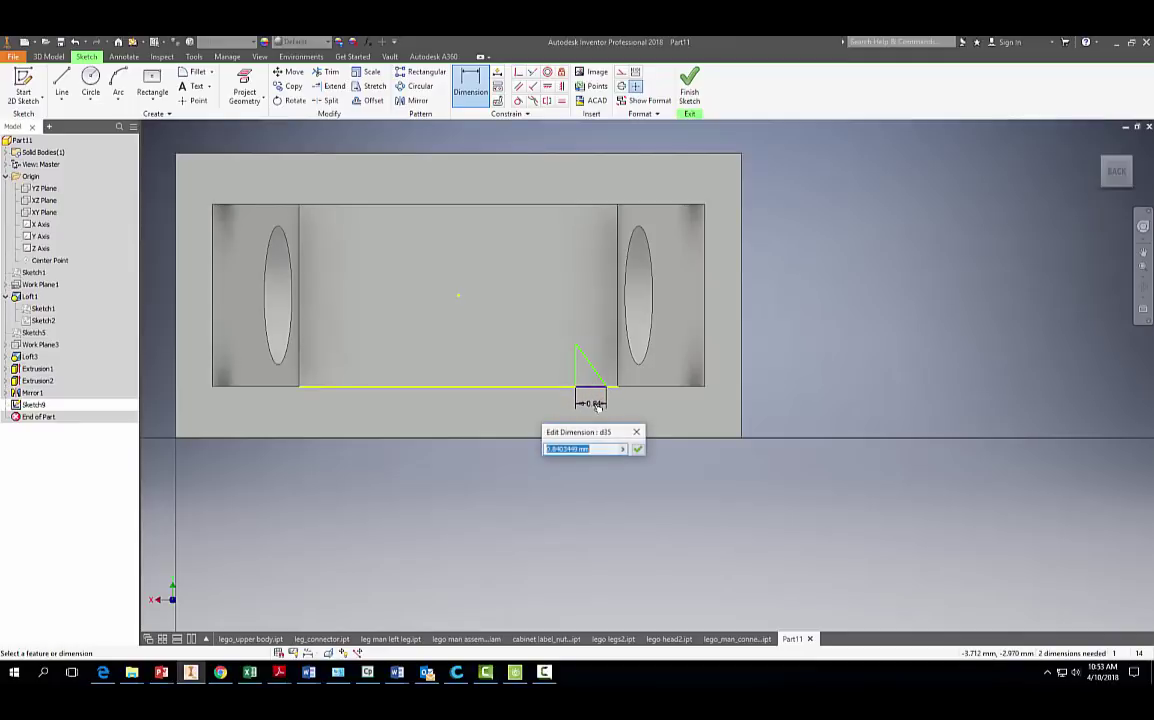